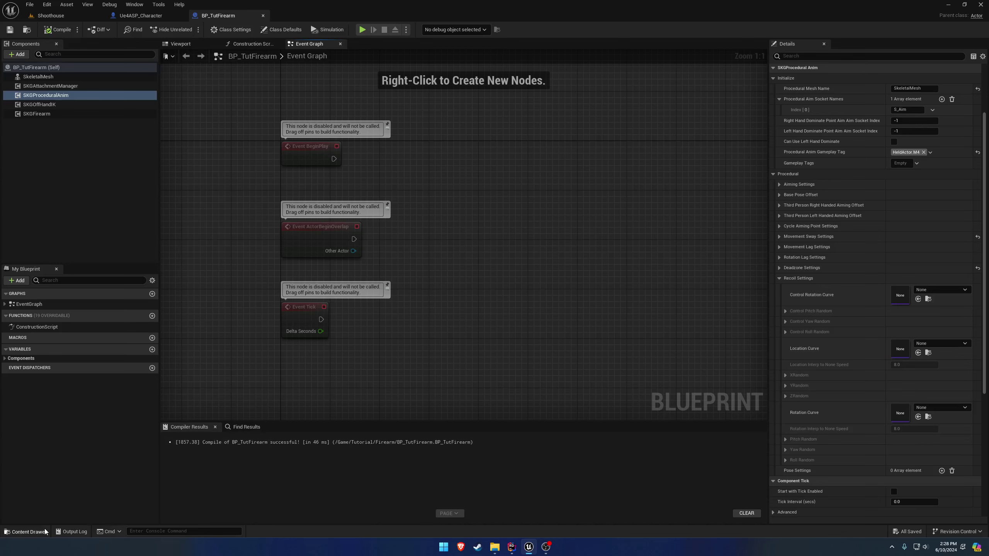
Create a new Sway folder inside the tutorial Curves folder
left_click(27, 532)
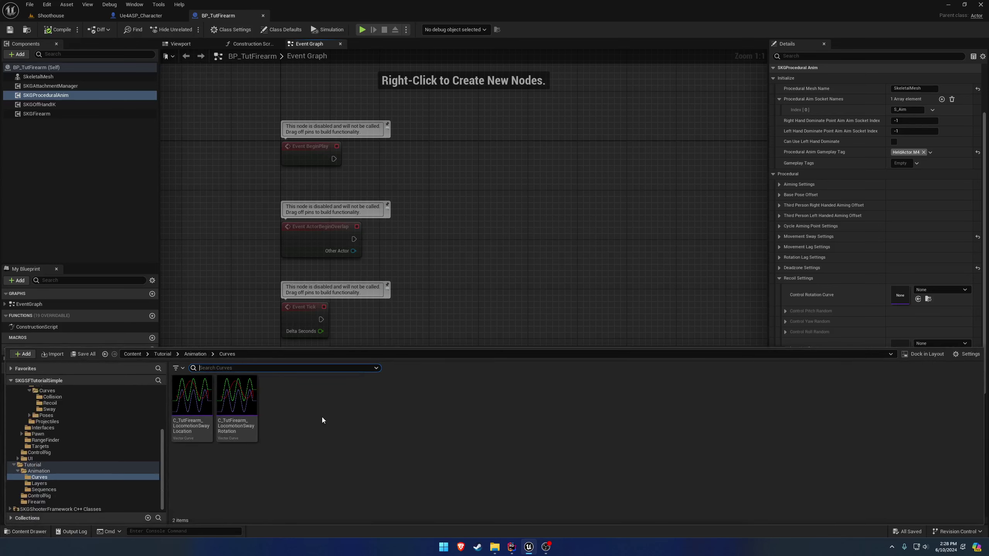
right_click(337, 398)
left_click(380, 145)
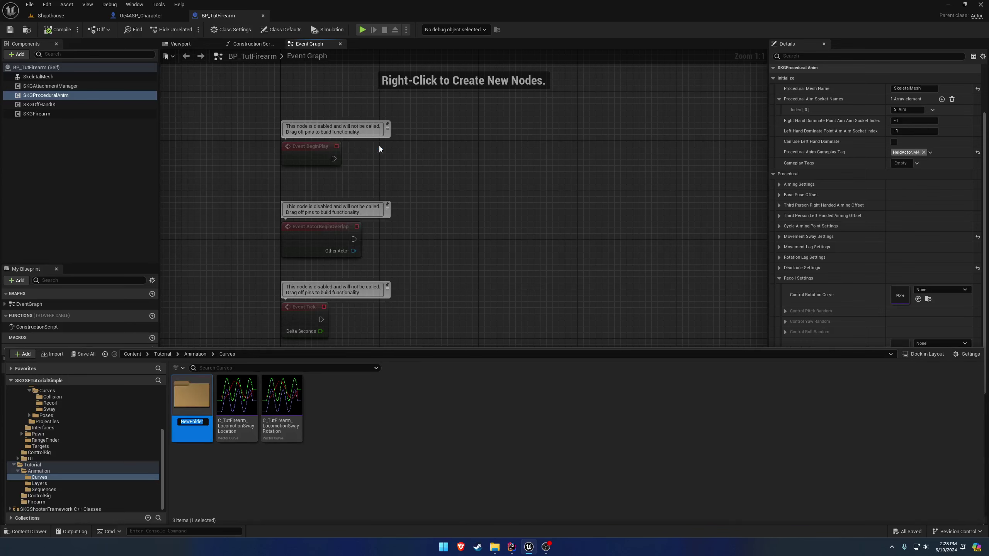
type("Sway")
key("Return")
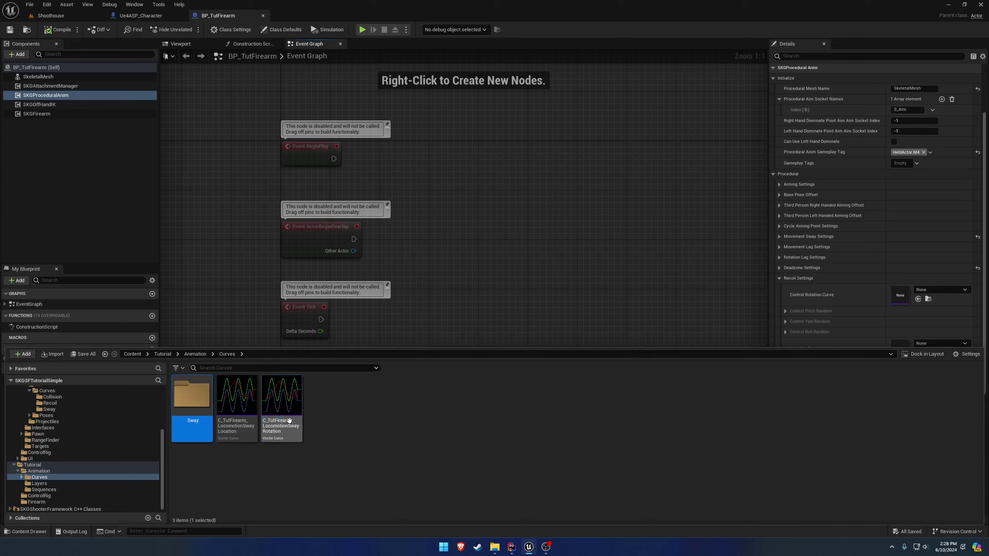
Move both locomotion sway curves into the Sway folder
left_click(282, 396)
left_click(237, 395, "ctrl")
left_click_drag(237, 396, 199, 409)
left_click(236, 424)
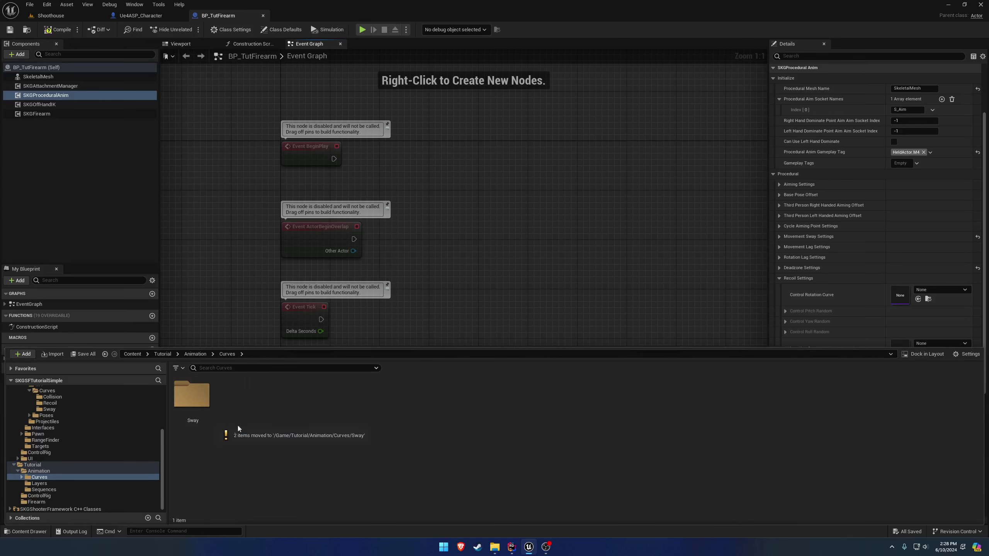
Create a second folder named Recoil in the Curves folder
right_click(362, 409)
left_click(405, 155)
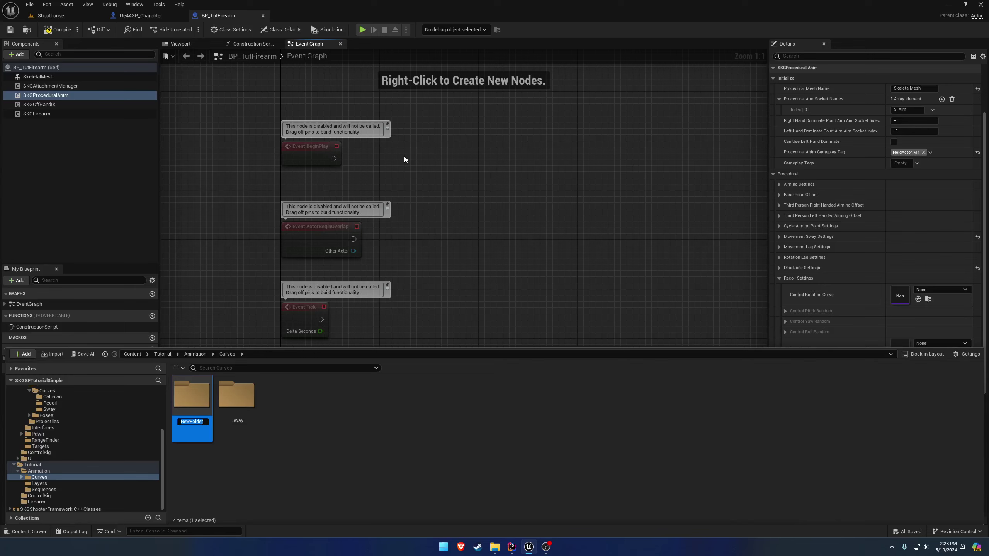
type("Recoil")
key("Return")
Set Control Rotation Curve to C_M4_RecoilControlRotation
left_click(945, 290)
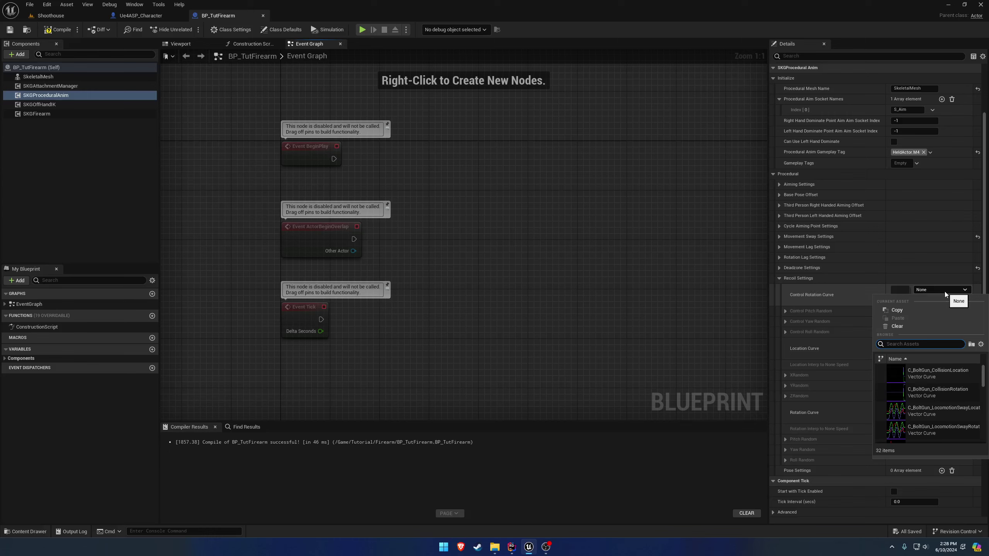
type("rec")
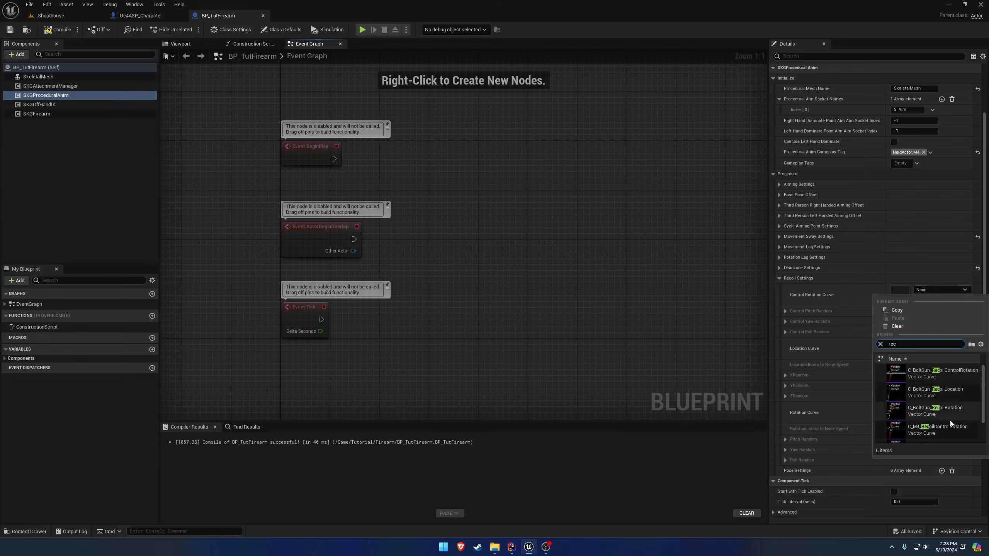
left_click(936, 426)
Copy the three M4 recoil curves into Tutorial/Animation/Curves/Recoil
left_click(930, 299)
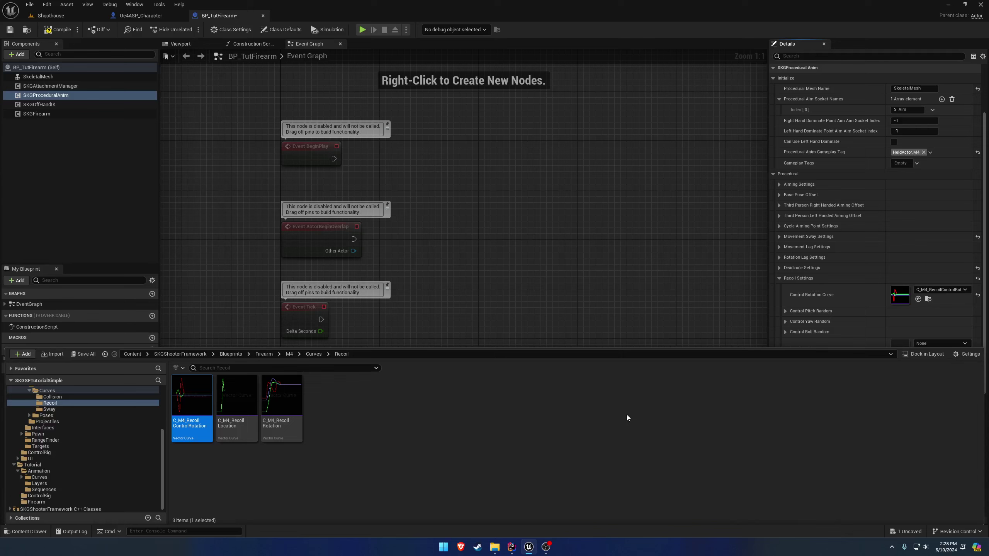
left_click(284, 423, "shift")
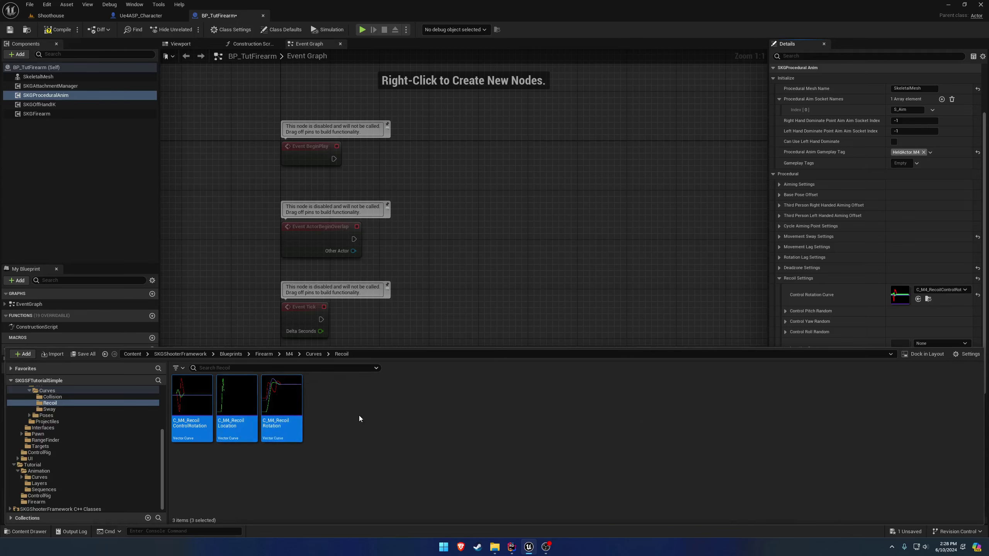
key("alt+Left")
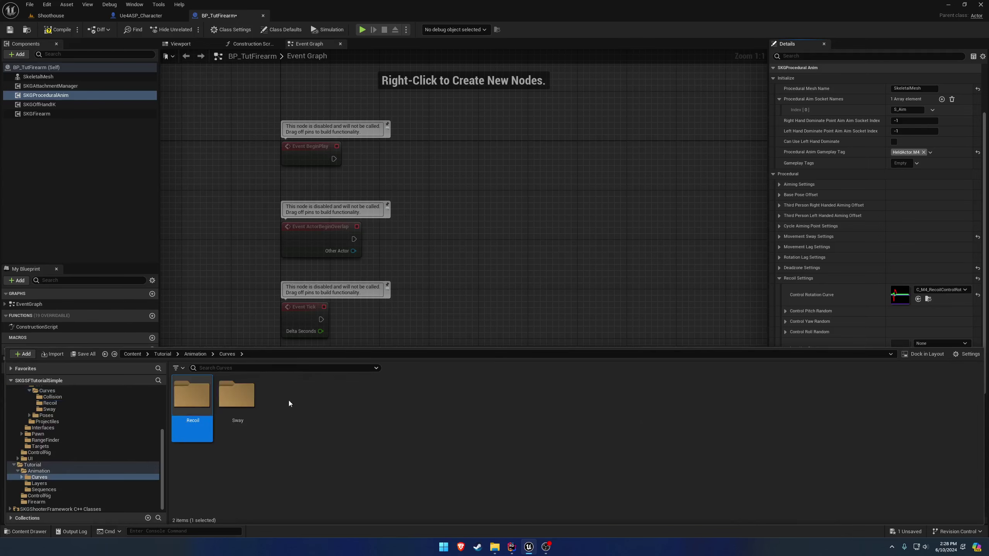
double_click(201, 396)
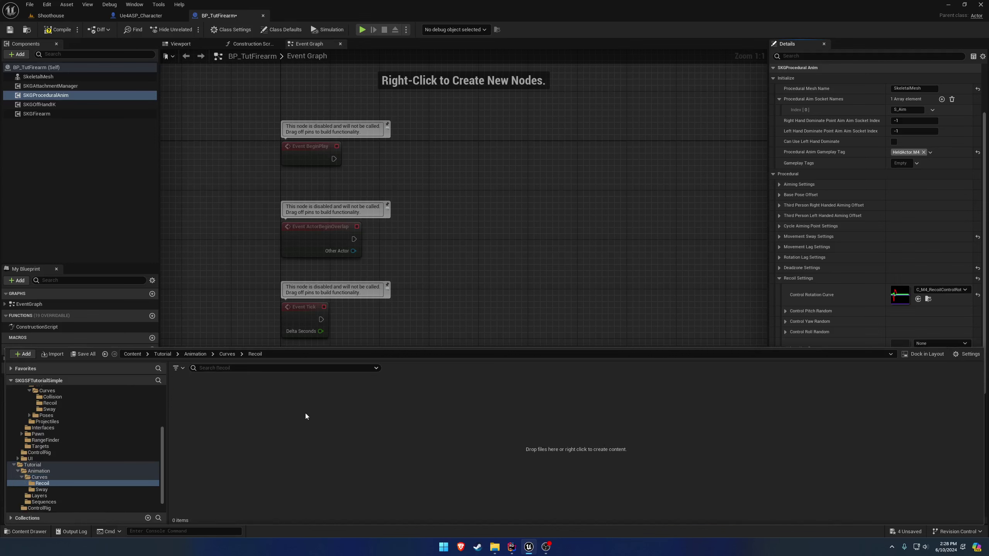
key("ctrl+v")
left_click(281, 396)
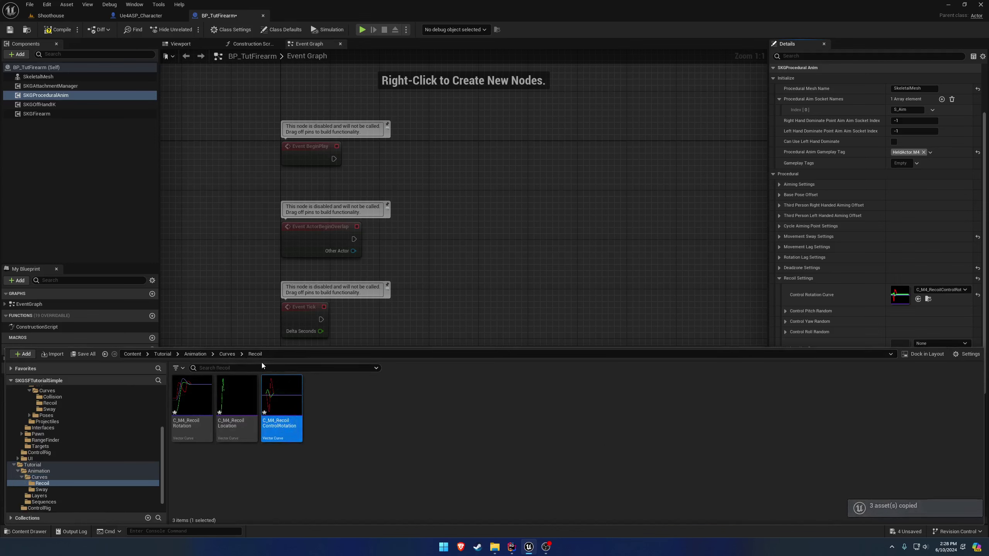
key("alt+Left")
left_click(233, 401)
Rename the RecoilRotation copy to C_TutFirearm_RecoilRotation
double_click(233, 402)
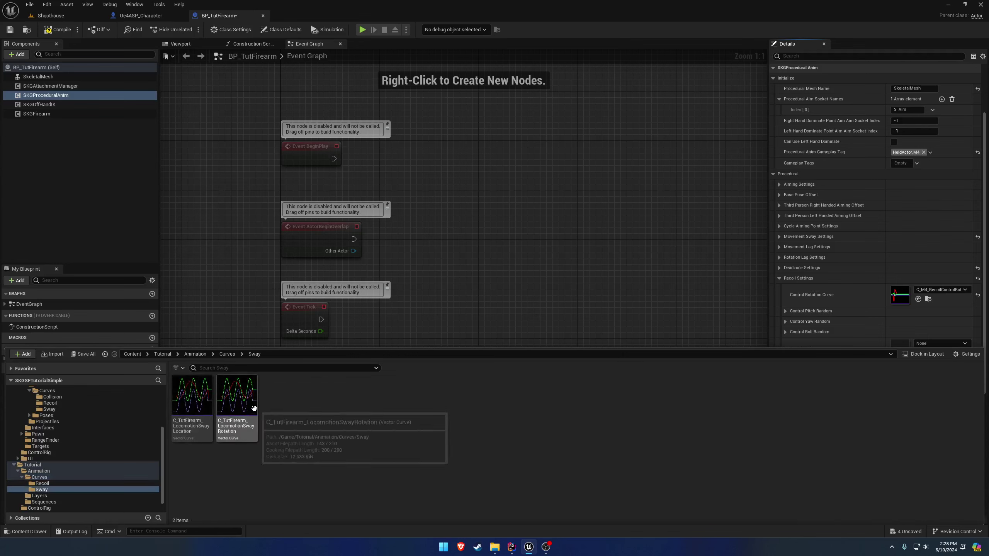
key("alt+Left")
double_click(193, 396)
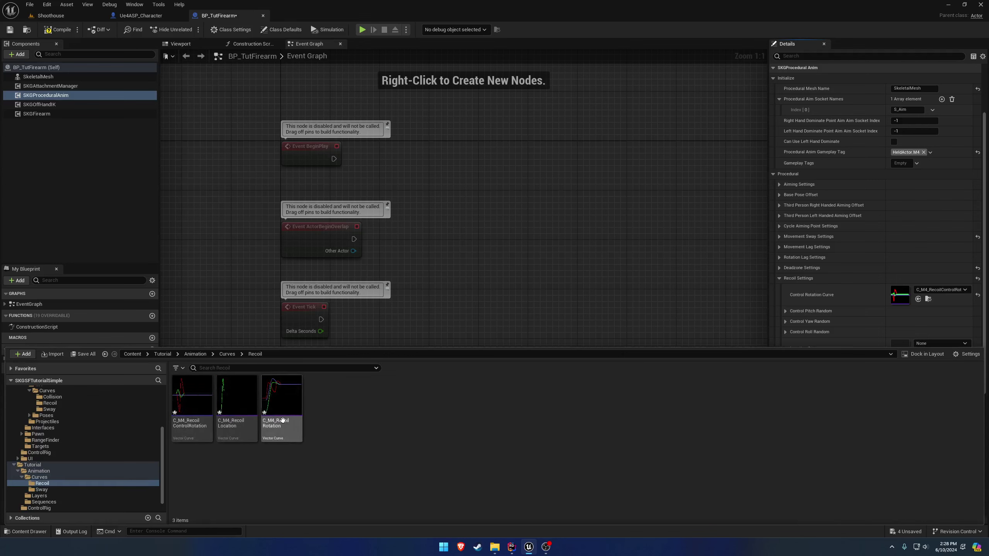
left_click(279, 421)
left_click(279, 421)
left_click(275, 422)
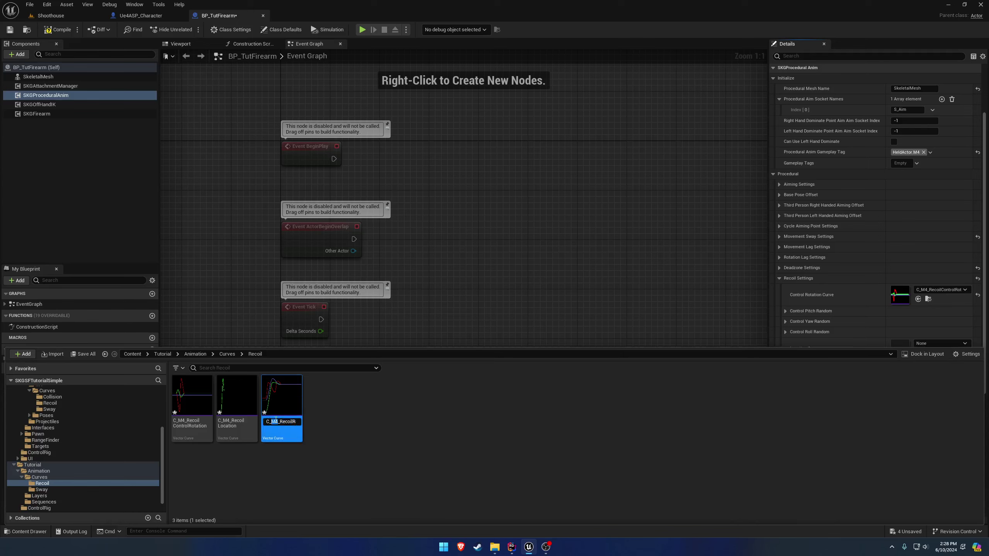
type("TutFir")
key("BackSpace")
left_click_drag(272, 423, 291, 423)
key("Return")
Rename the other copies to C_TutFirearm_RecoilLocation and C_TutFirearm_RecoilControlRotation
left_click(233, 422)
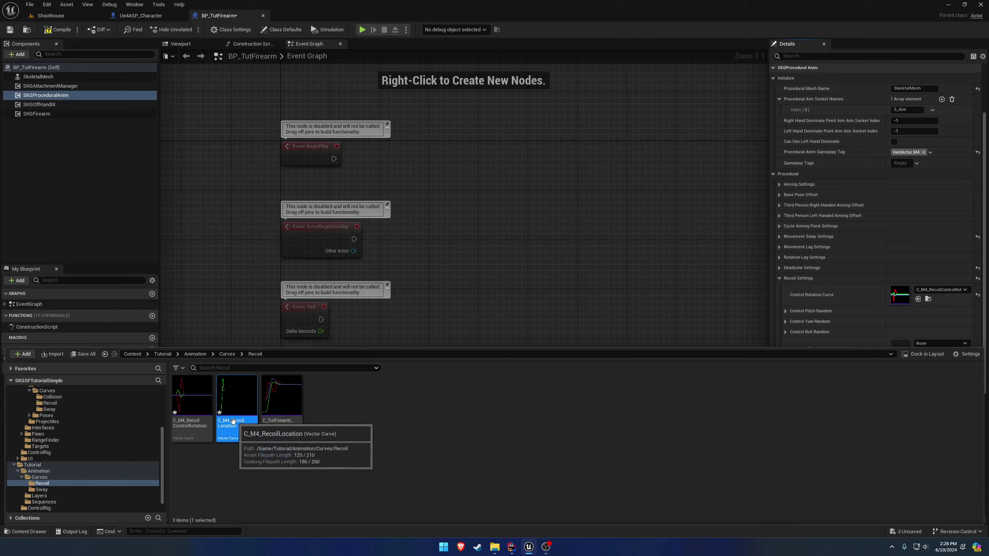
key("ctrl+s")
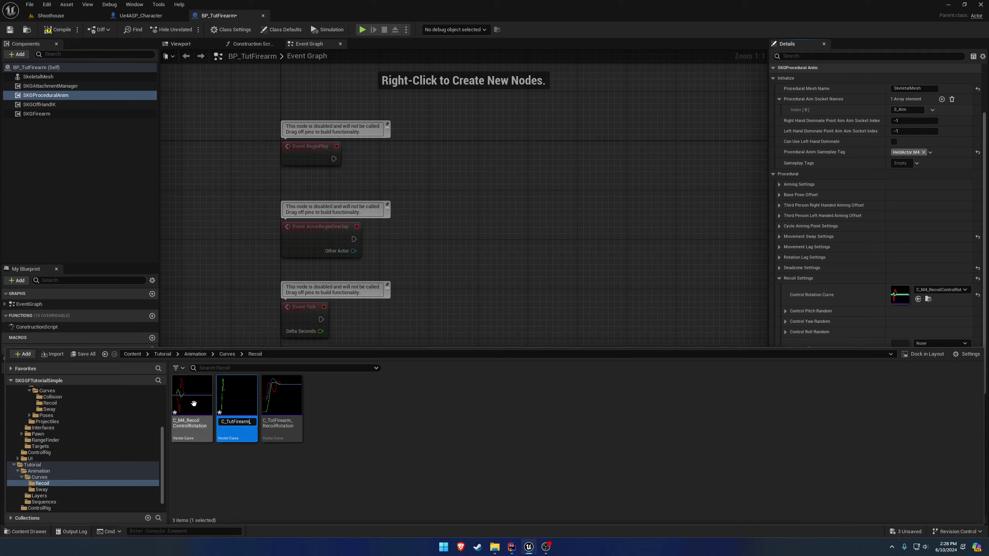
left_click(192, 408)
left_click(186, 422)
left_click_drag(182, 422, 189, 422)
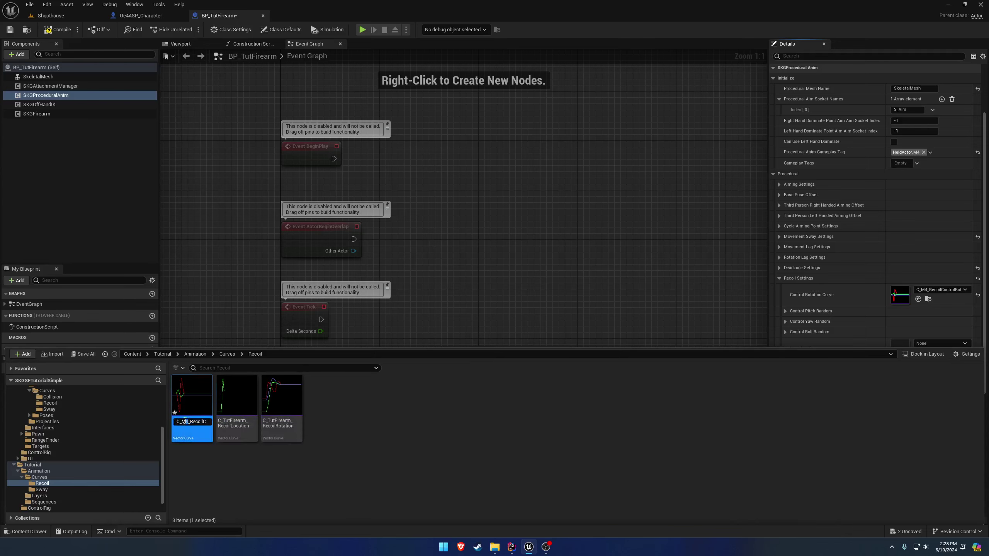
type("TutFirearm")
key("Return")
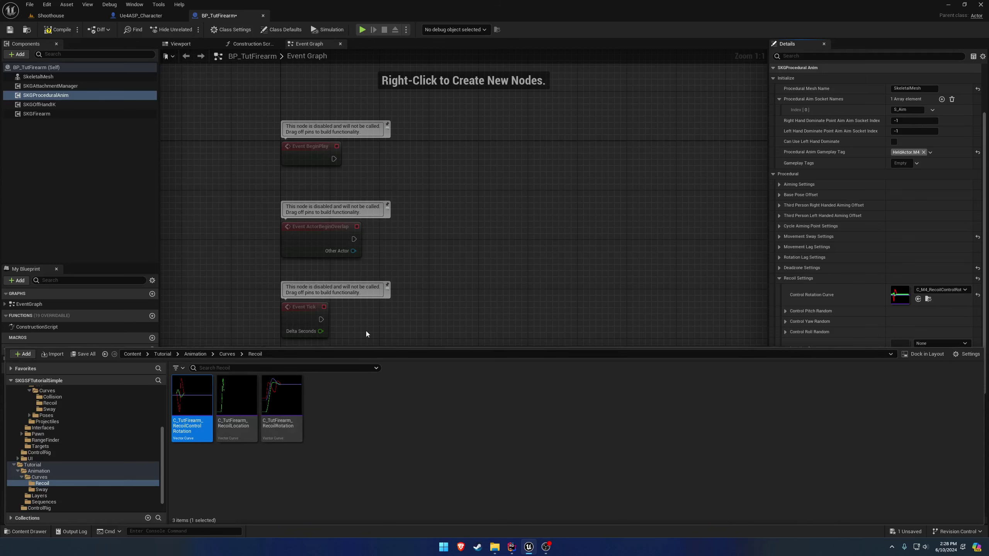
Assign C_TutFirearm_RecoilControlRotation and C_TutFirearm_RecoilLocation to the Control Rotation and Location curves
left_click(949, 292)
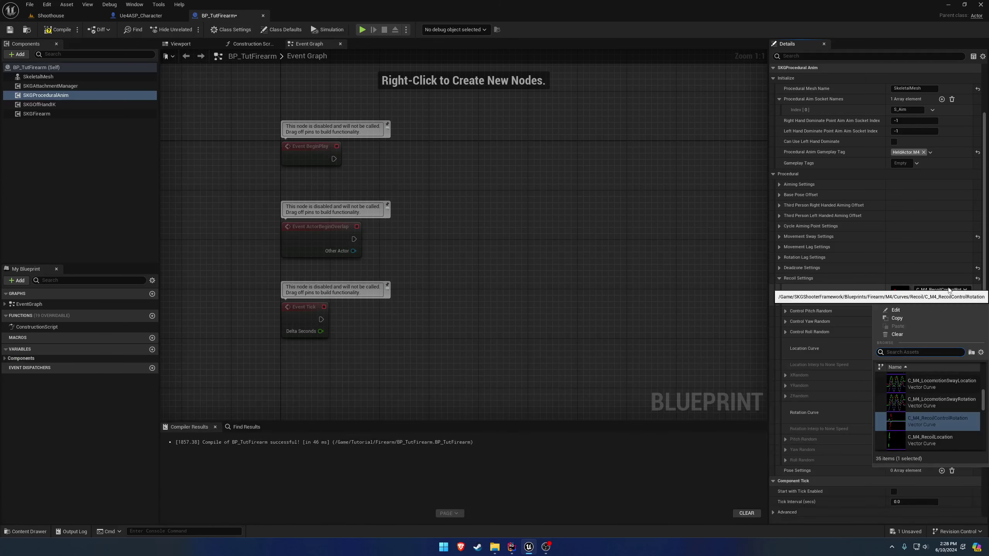
type("TutFirearm")
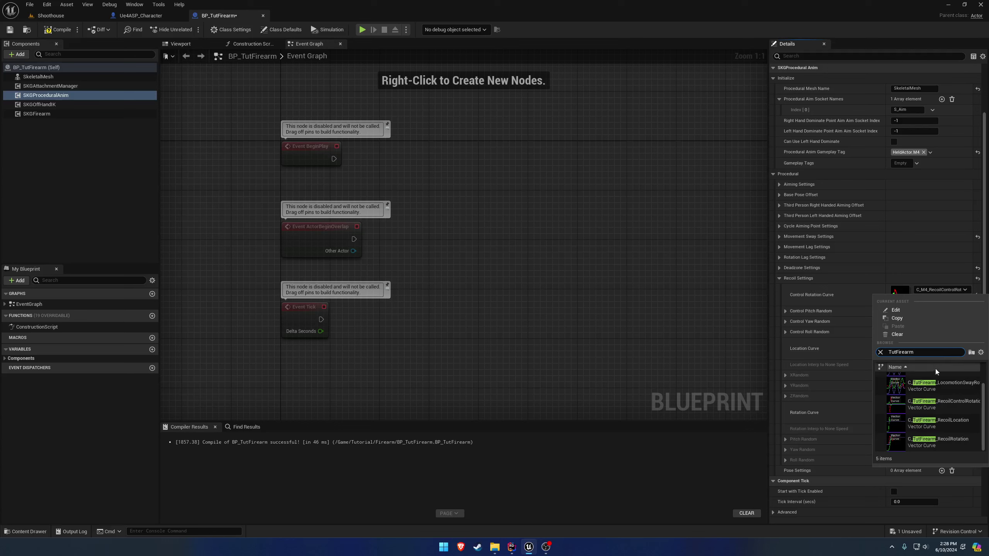
left_click(954, 403)
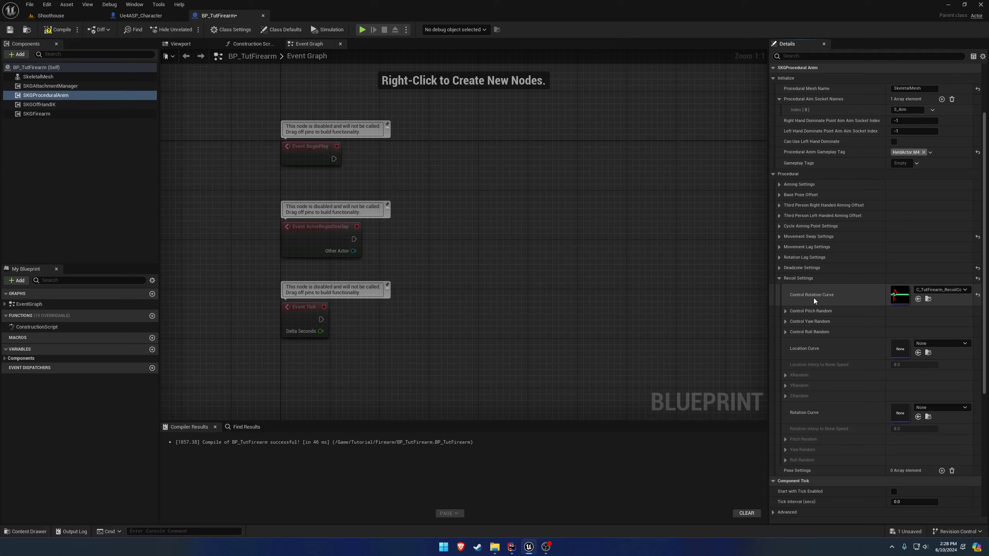
left_click(943, 345)
type("TutFirearm")
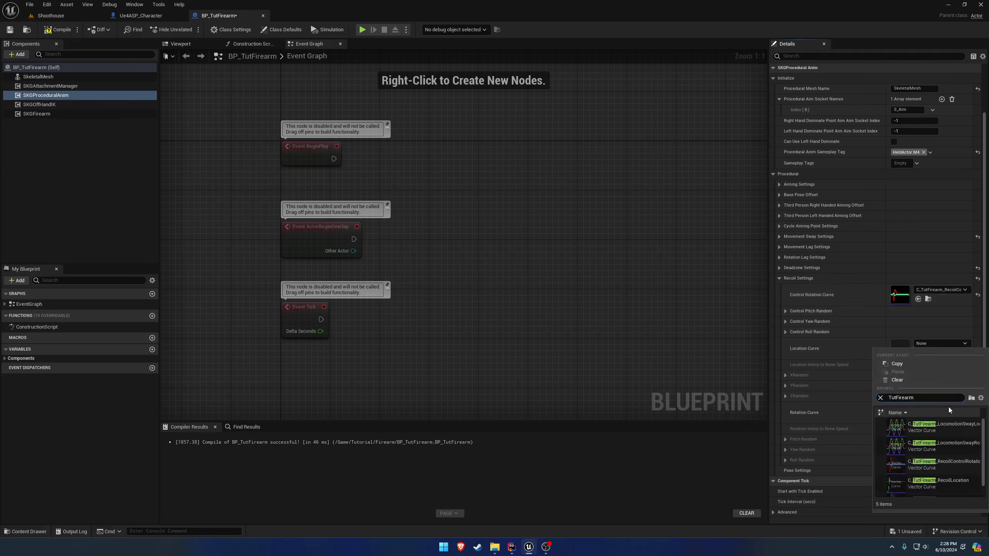
left_click(944, 482)
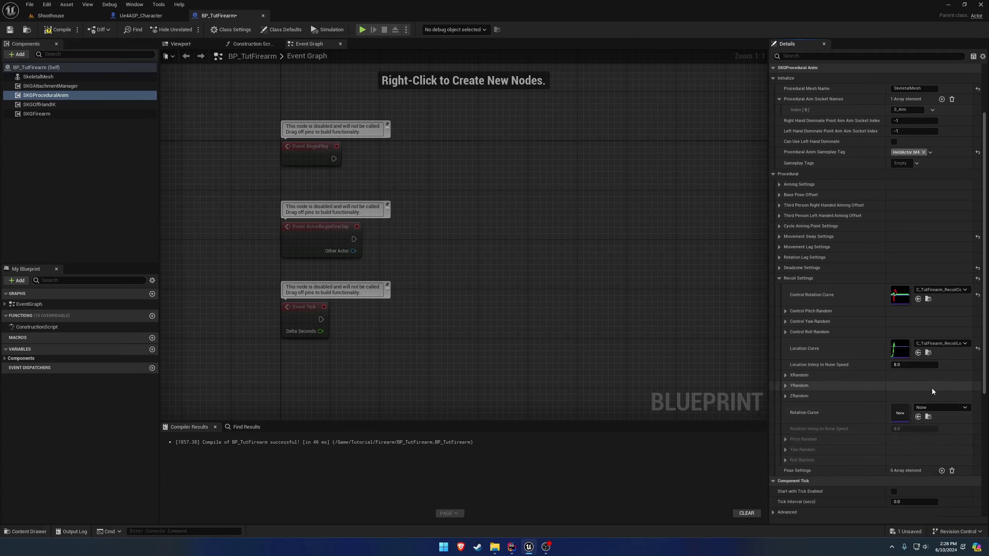
Set Rotation Curve to C_TutFirearm_RecoilRotation, then compile and save BP_TutFirearm
left_click(941, 408)
scroll(947, 367, "down", 1)
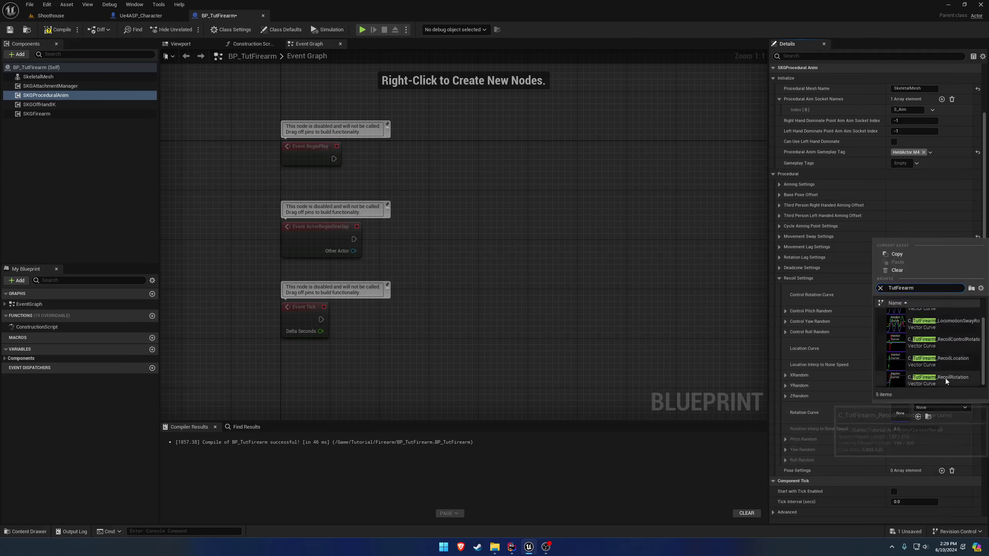
left_click(946, 379)
left_click(49, 31)
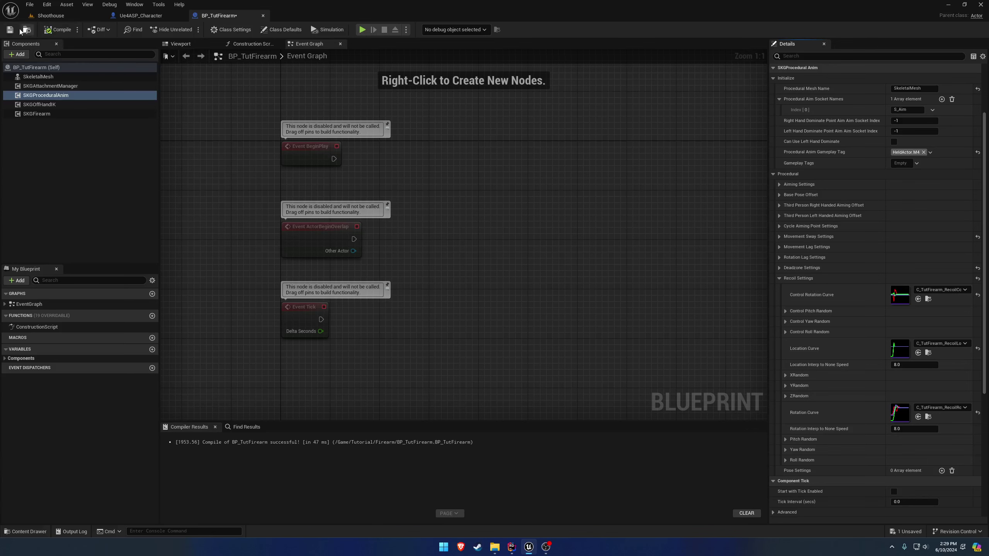
left_click(10, 29)
In Ue4ASP_Character, duplicate the Right Mouse Button event and change it to Left Mouse Button
left_click(135, 16)
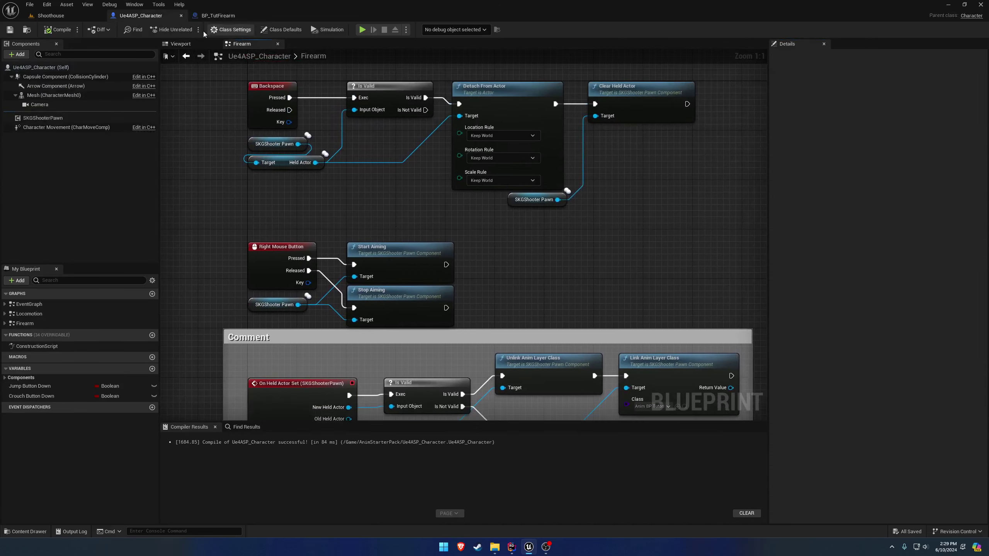
left_click(181, 44)
left_click(241, 43)
left_click(538, 200)
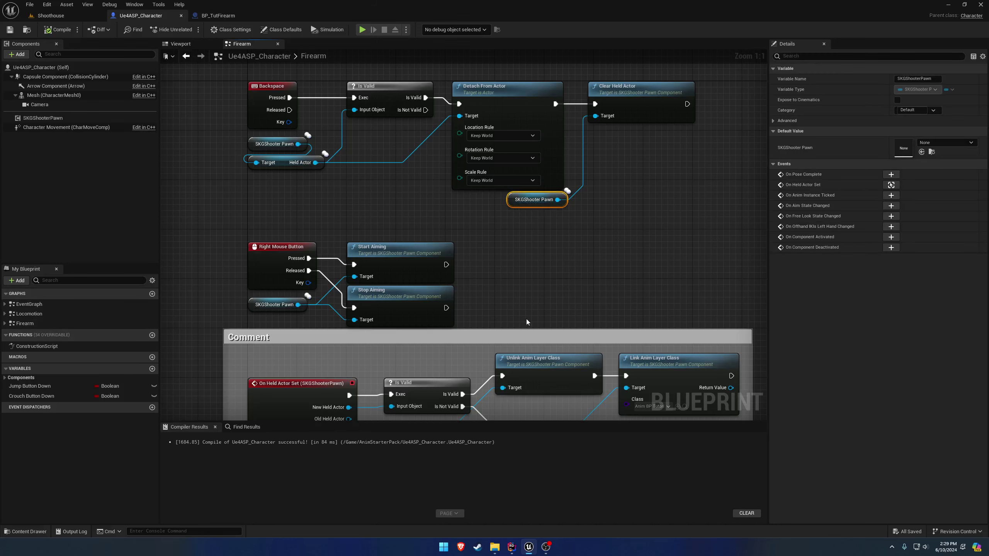
left_click(269, 260)
right_click_drag(341, 358, 391, 40)
key("ctrl+v")
left_click_drag(330, 285, 317, 267)
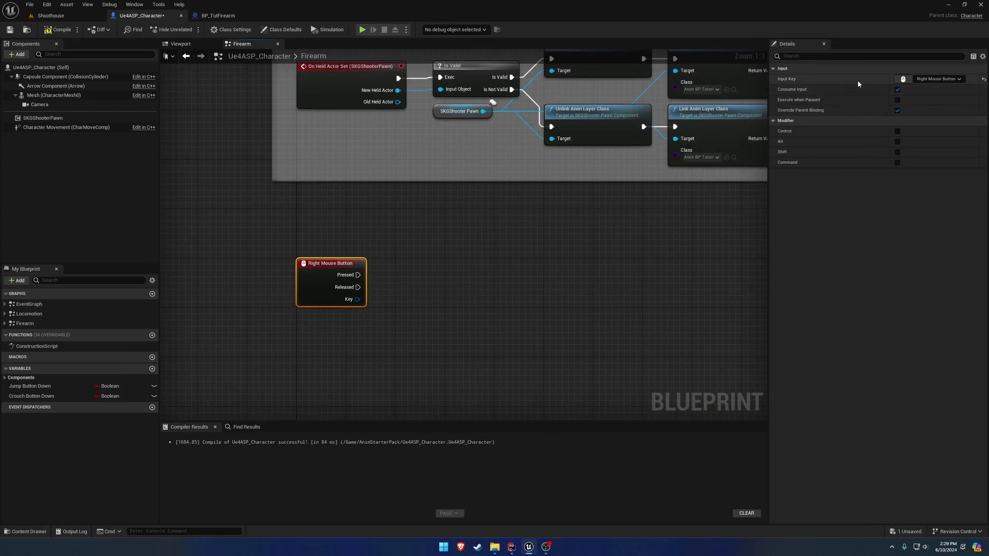
left_click(903, 79)
left_click(903, 79)
Add Perform Procedural Recoil on a copied SKGShooter Pawn getter, driven by Pressed
right_click_drag(534, 249, 530, 315)
left_click(456, 177)
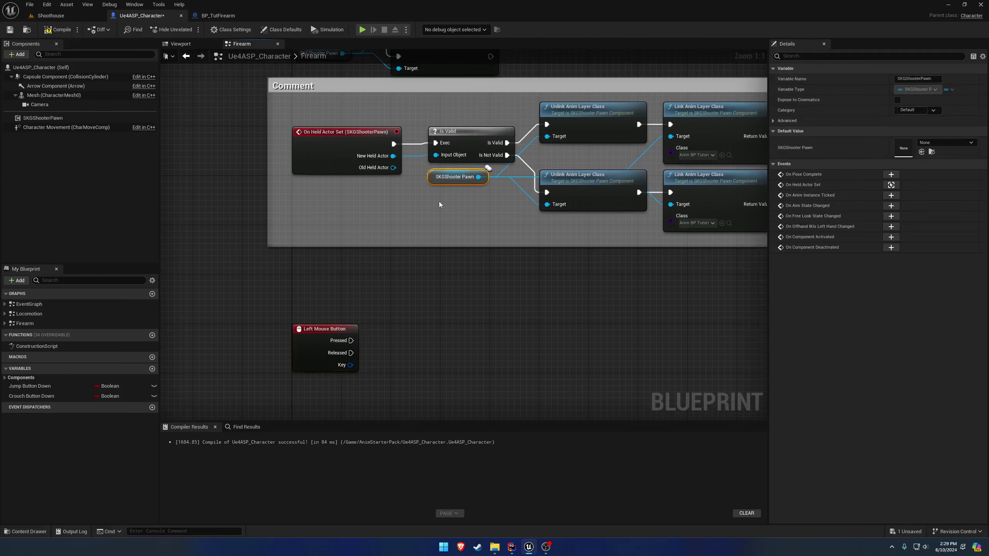
right_click_drag(439, 201, 514, 148)
key("ctrl+c")
key("ctrl+v")
left_click_drag(425, 334, 484, 287)
type("recoi")
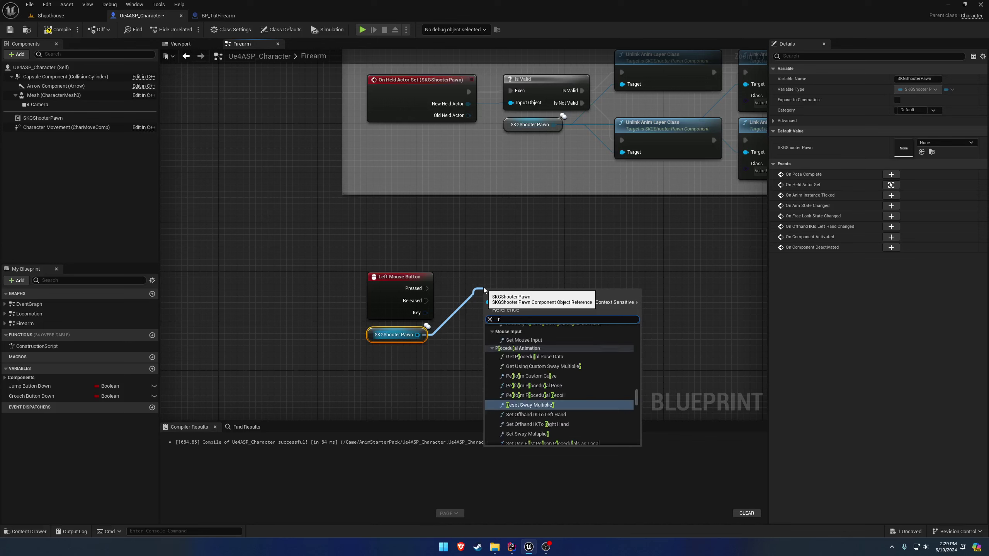
key("Return")
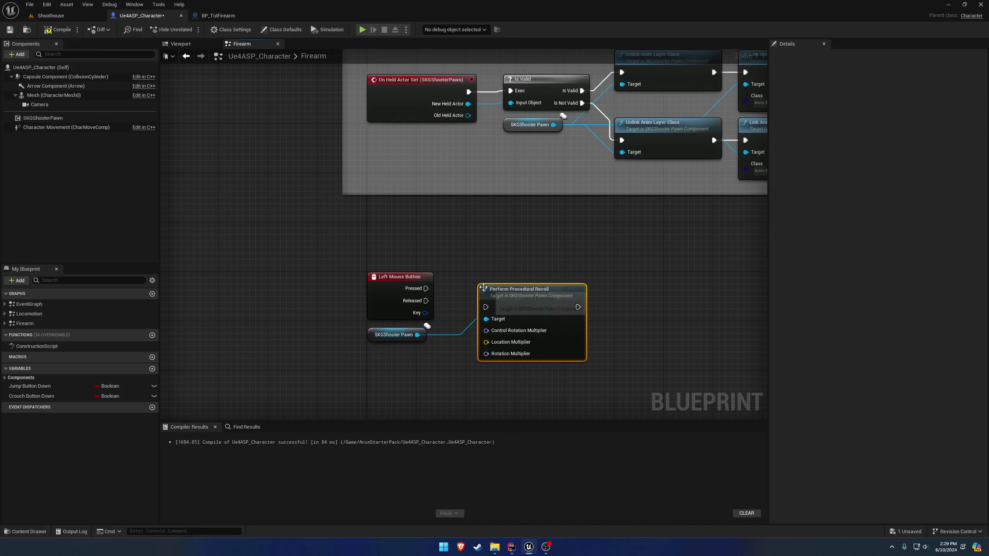
left_click_drag(466, 305, 513, 311)
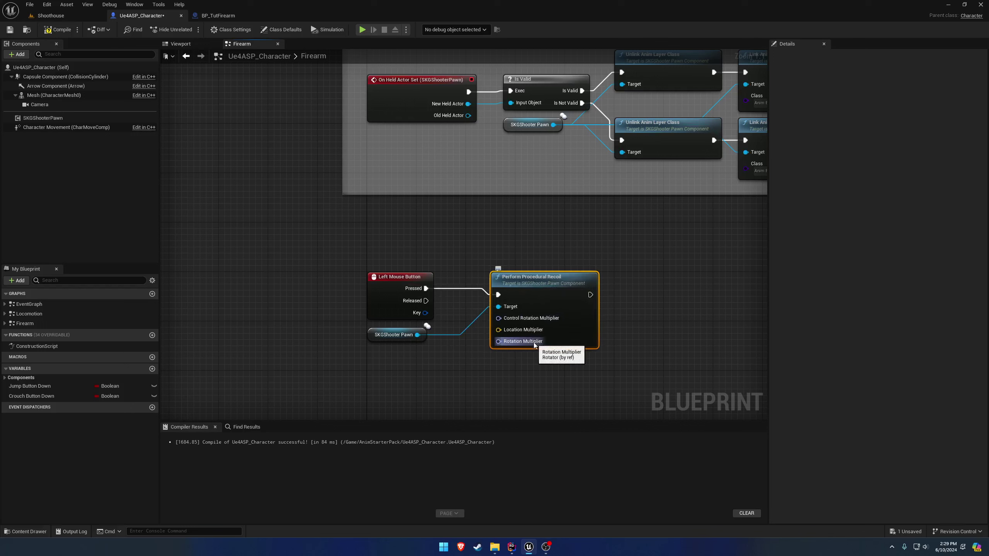
Promote the Rotation, Location and Control Rotation Multiplier pins to variables
left_click(57, 30)
right_click_drag(567, 271, 631, 238)
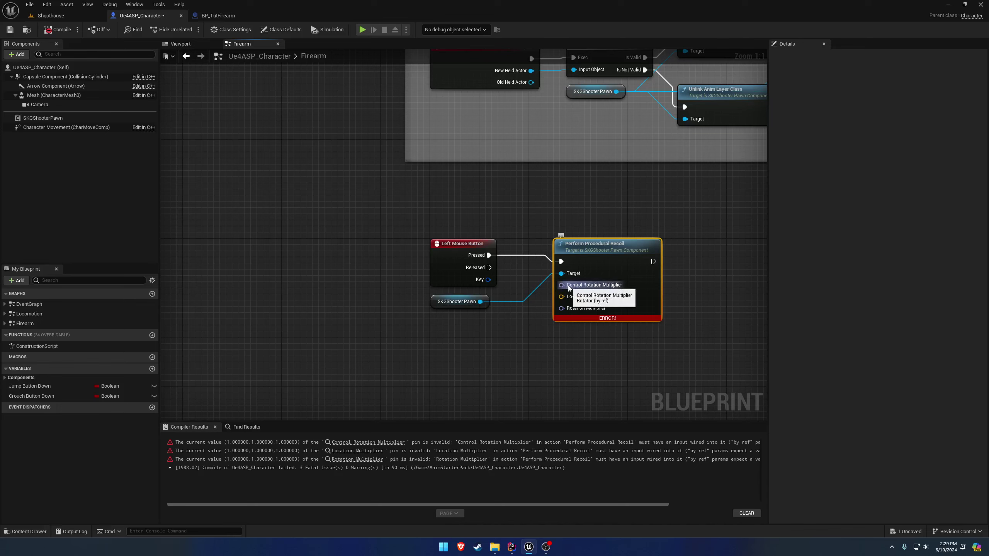
right_click(571, 310)
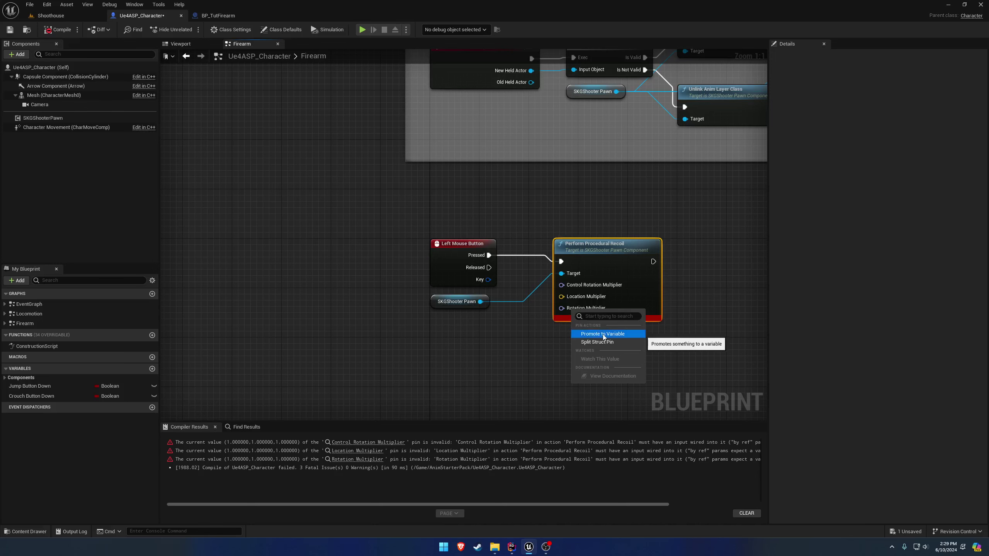
left_click(602, 335)
right_click(581, 296)
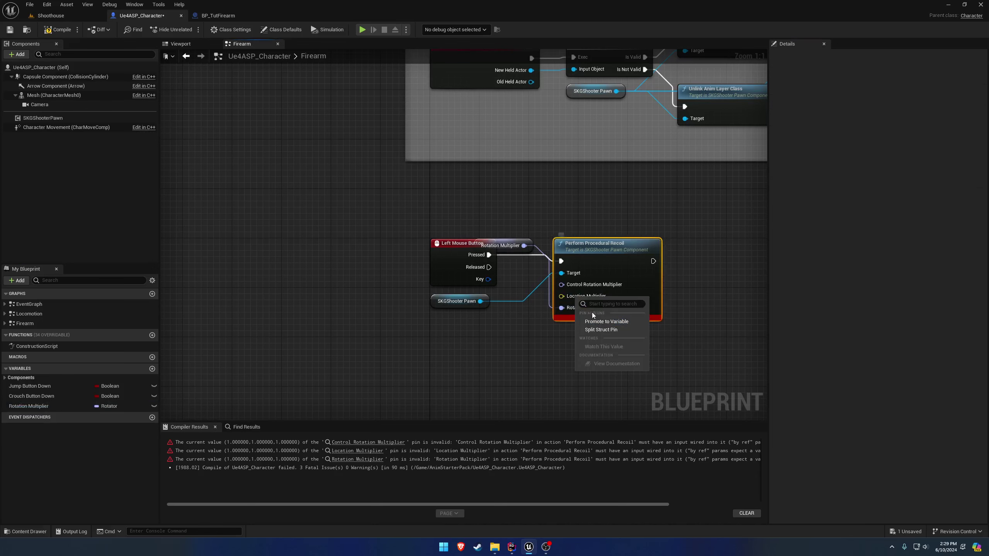
left_click(594, 319)
right_click(583, 288)
left_click(613, 310)
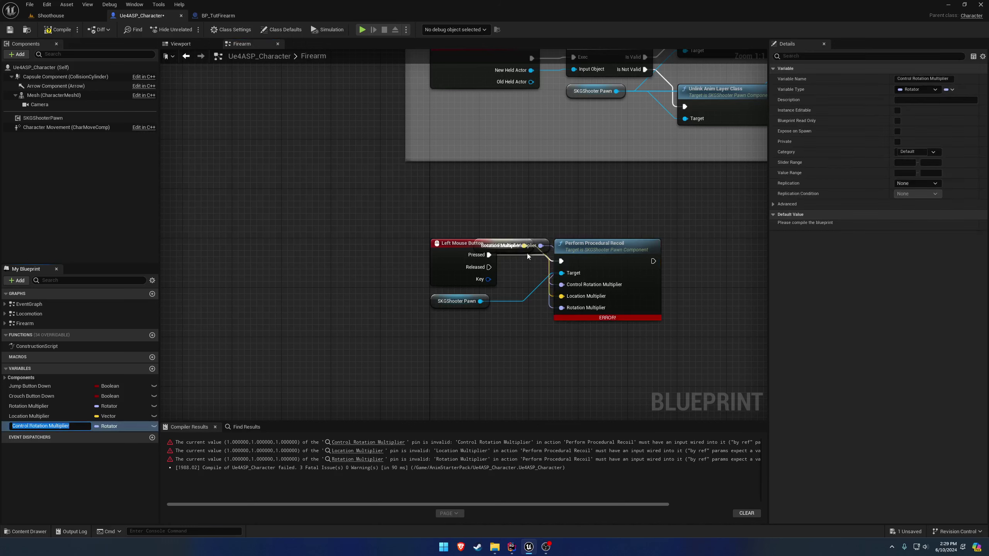
Arrange the multiplier getters below the pawn node, then compile and save the character blueprint
right_click(540, 261)
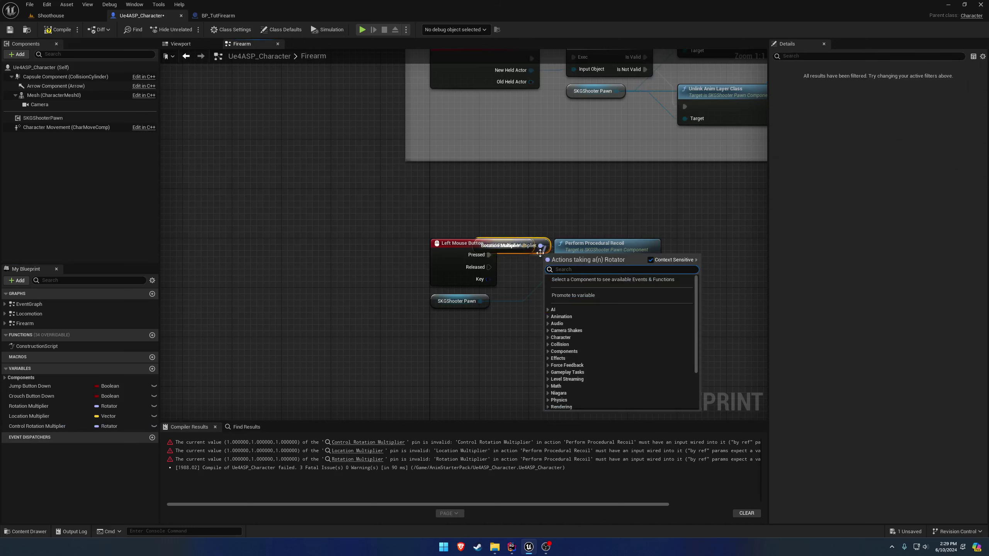
left_click_drag(507, 246, 508, 332)
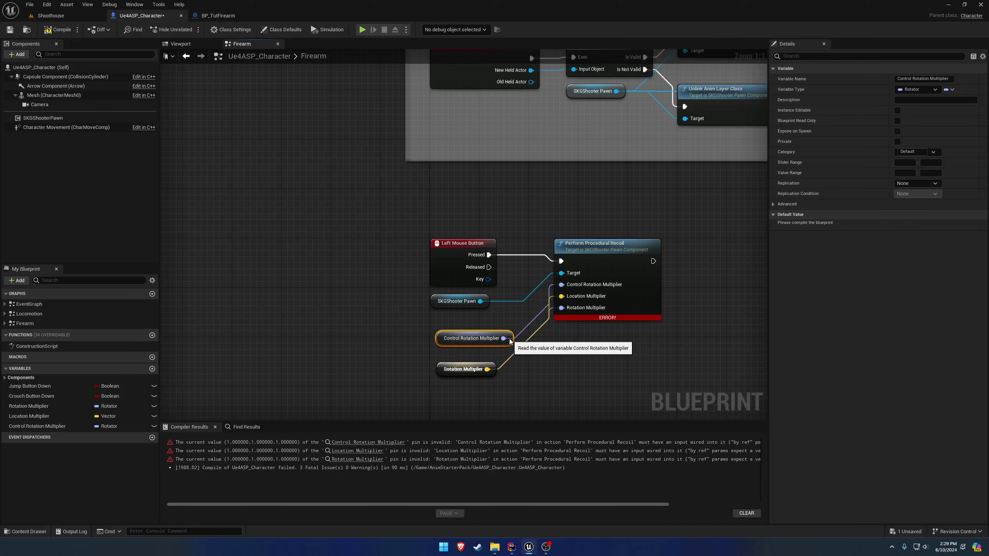
left_click(492, 371)
left_click_drag(492, 371, 496, 328)
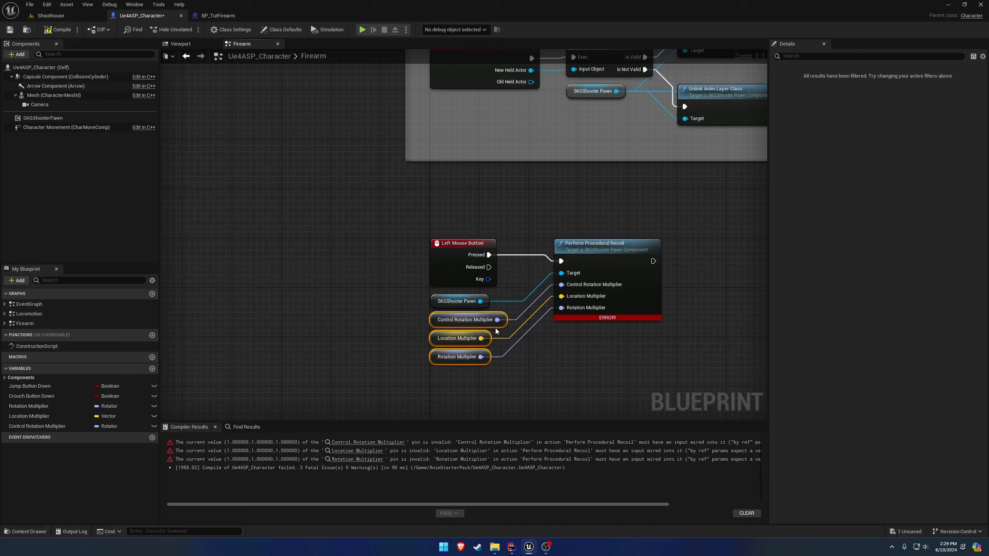
left_click(58, 30)
left_click(17, 30)
left_click(436, 321)
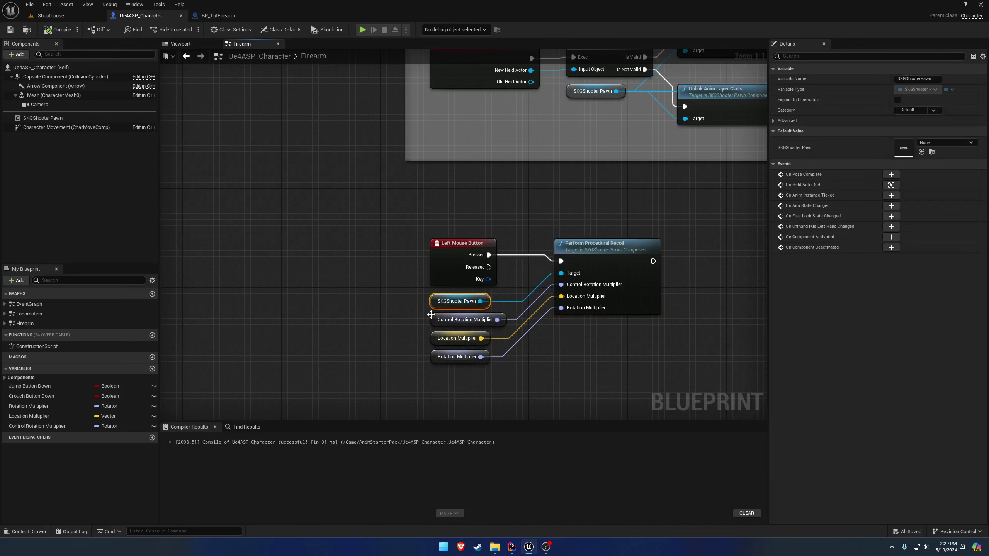
left_click(629, 291)
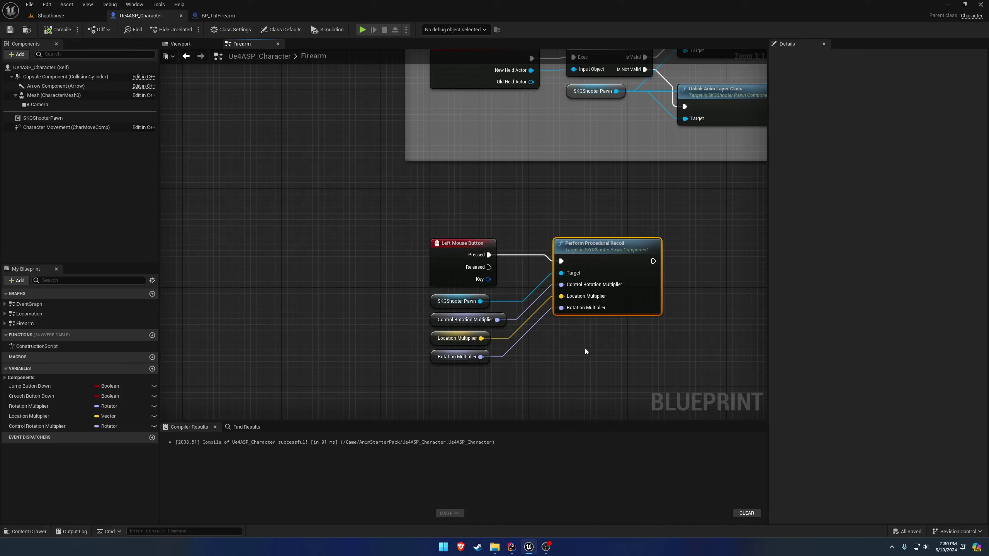
left_click_drag(533, 380, 459, 327)
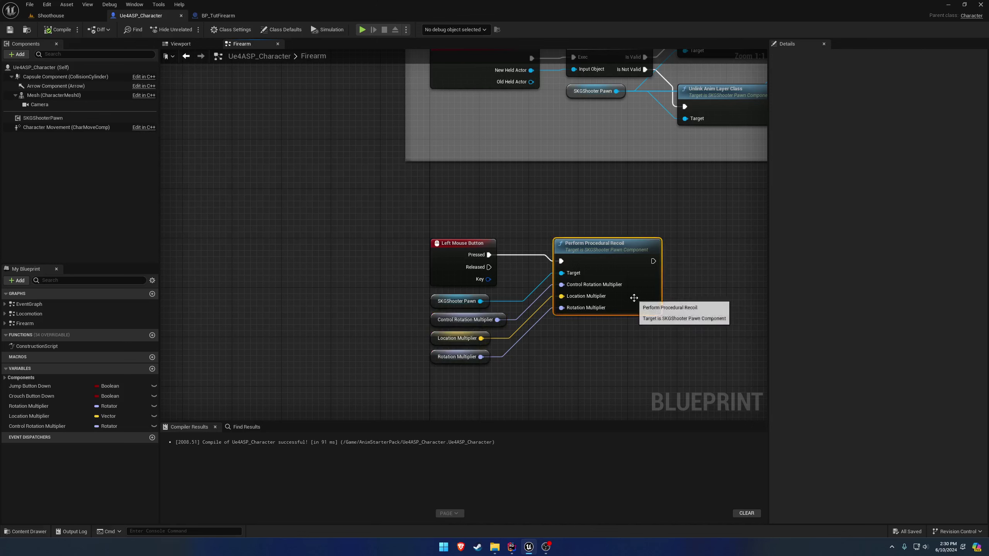
left_click(637, 312)
left_click(504, 323)
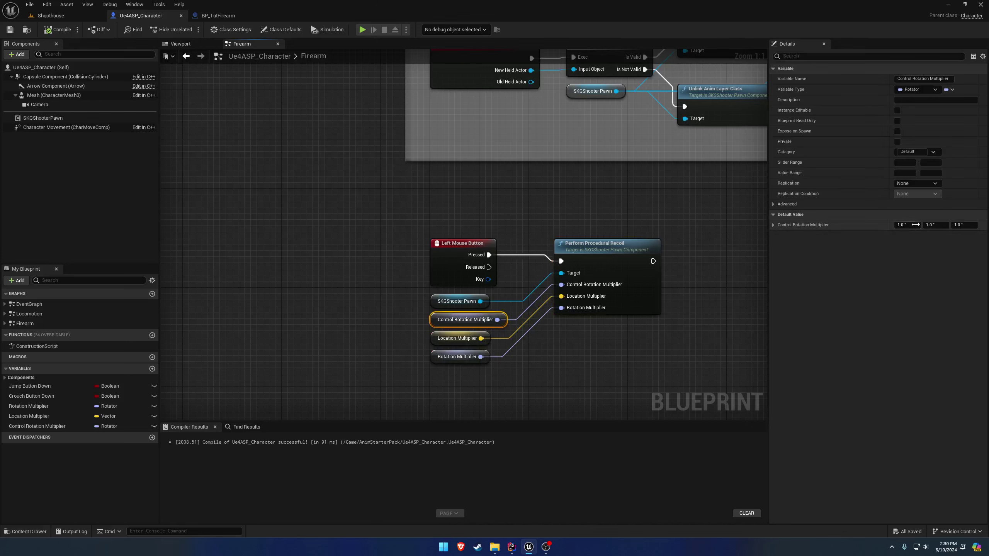
Switch to the Shoothouse level and play-test the character's recoil
left_click(467, 339)
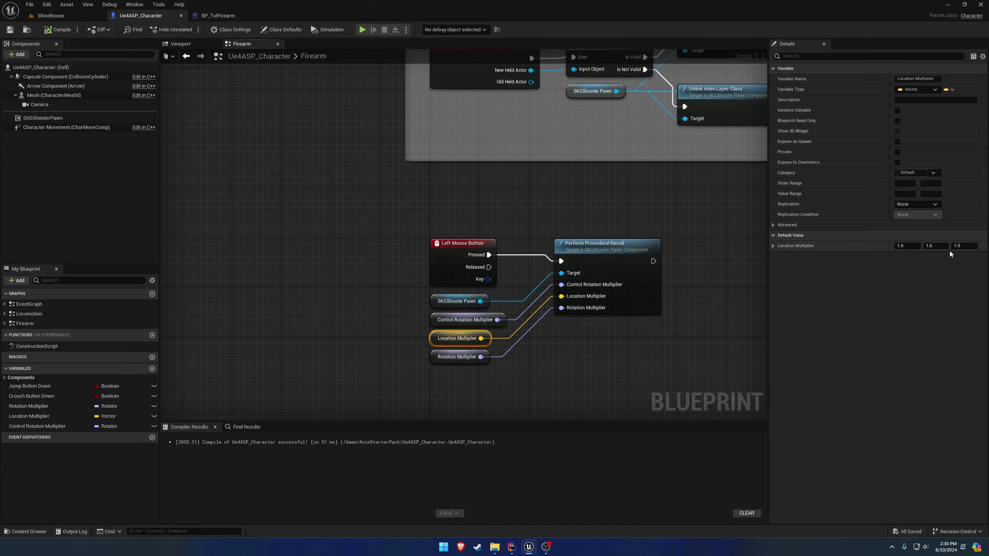
left_click(581, 235)
left_click(31, 3)
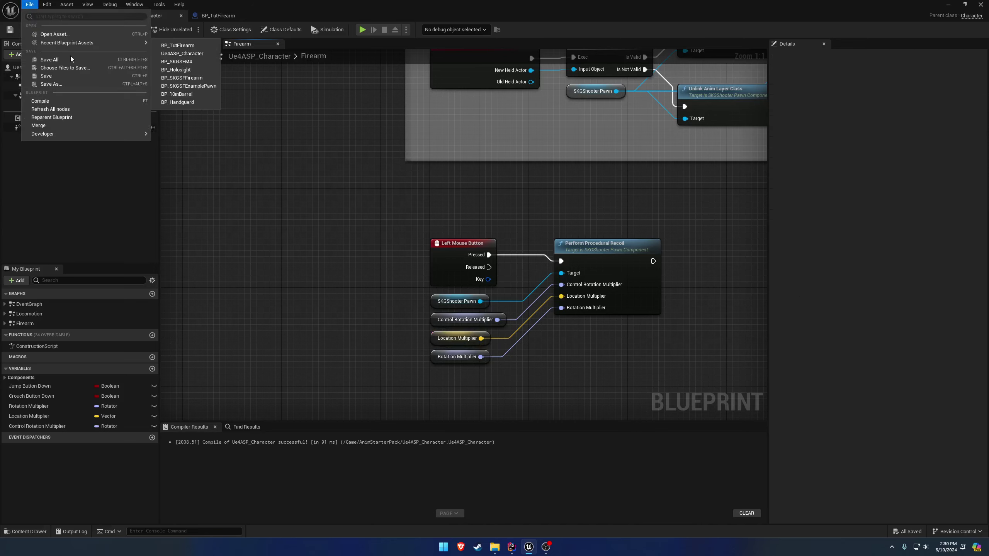
left_click(68, 58)
left_click_drag(65, 17, 187, 34)
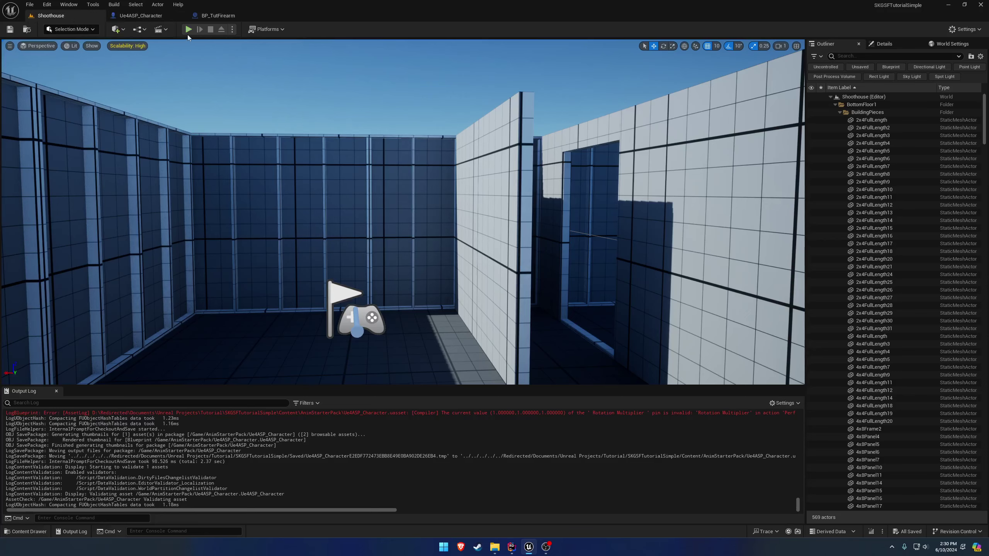
left_click(189, 30)
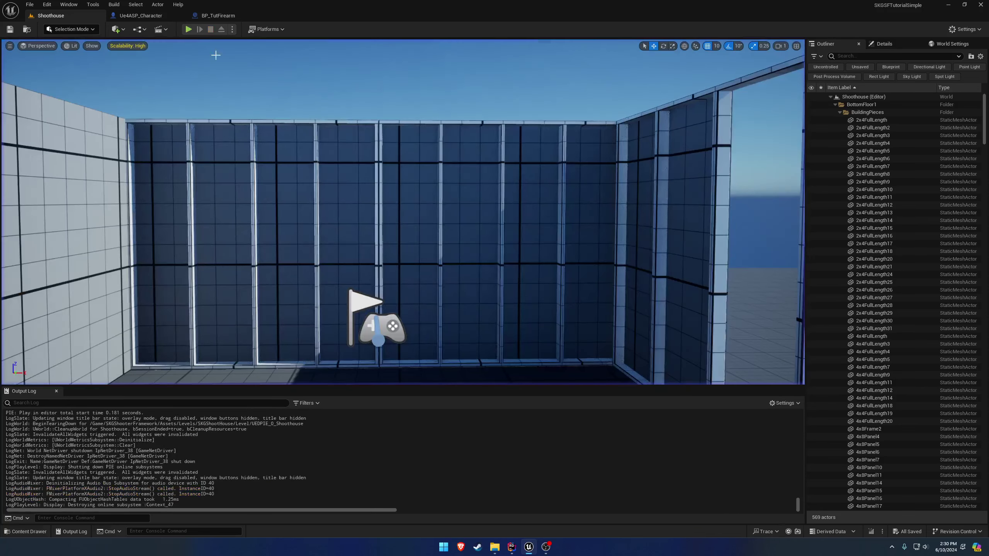
Open BP_TutFirearm's recoil rotation curve and dock the curve editor
left_click(218, 15)
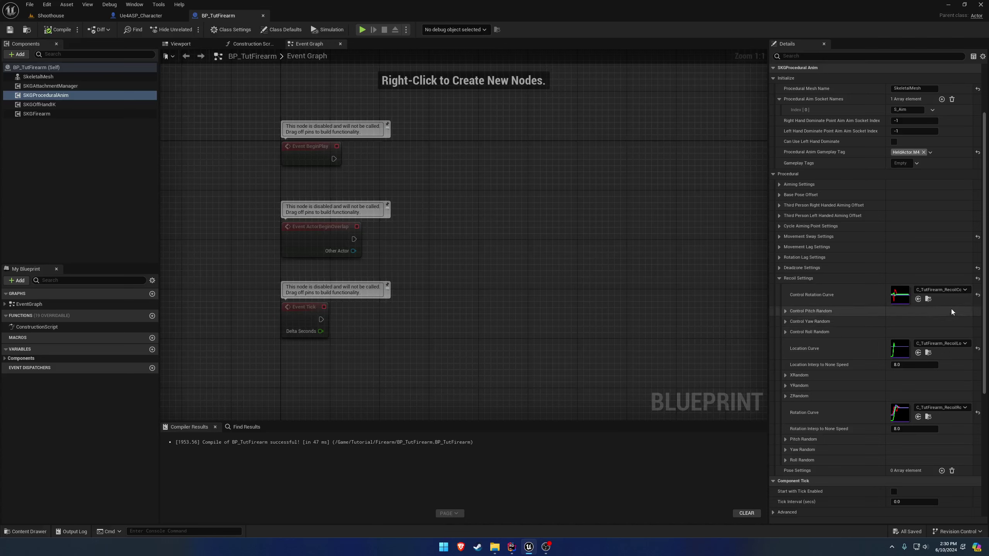
left_click(928, 306)
double_click(193, 431)
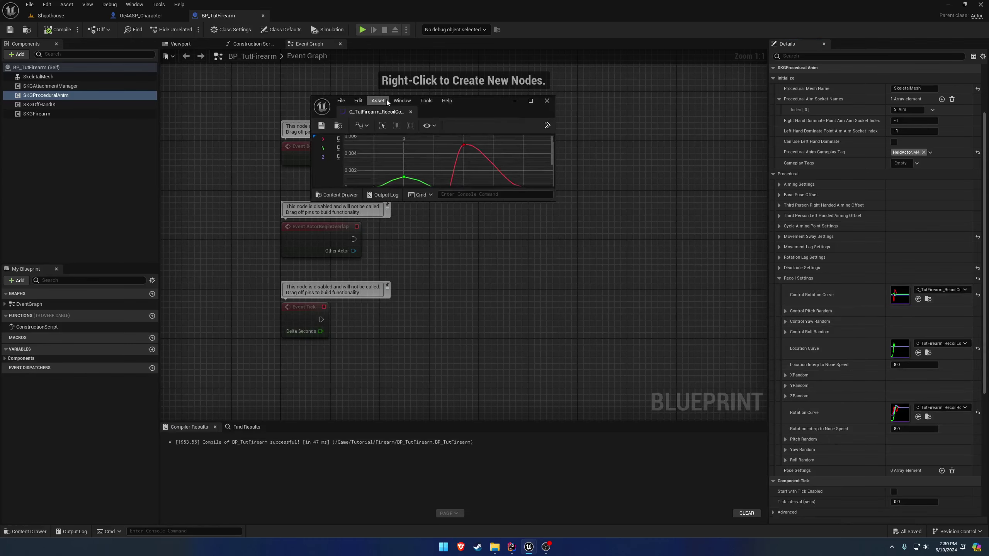
left_click_drag(374, 111, 311, 16)
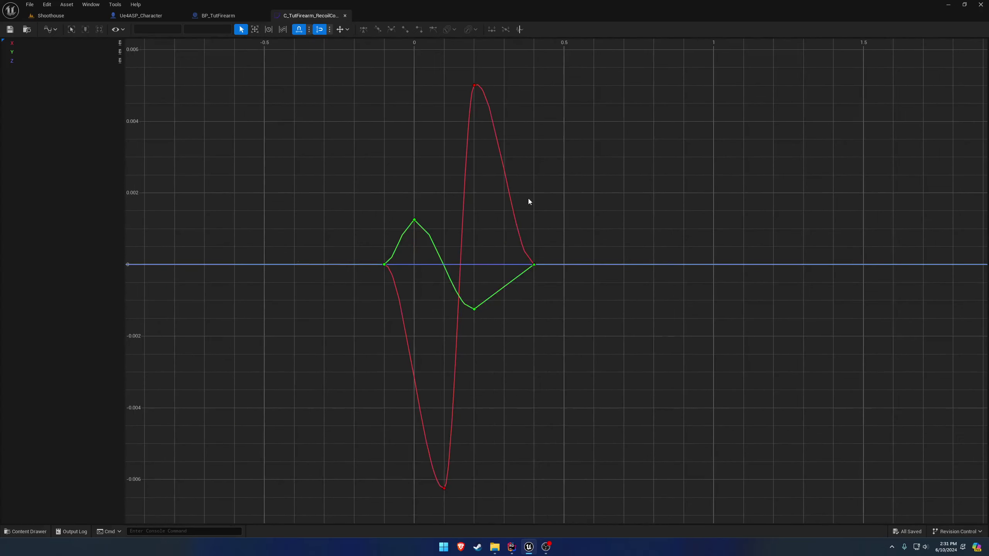
Open the recoil location curve and set its 0.2 peak key value to 10
key("ctrl+space")
double_click(237, 401)
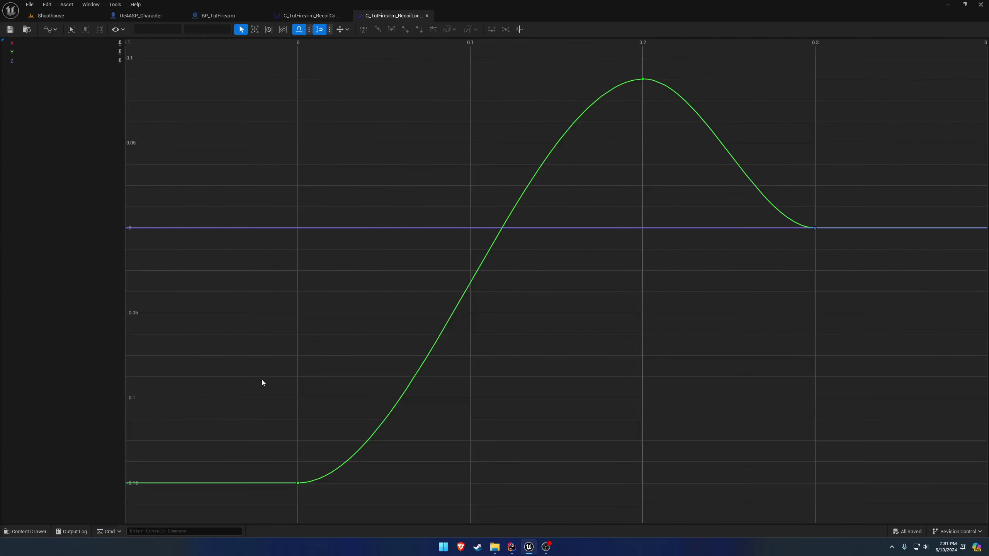
scroll(427, 357, "down", 6)
right_click_drag(430, 351, 515, 340)
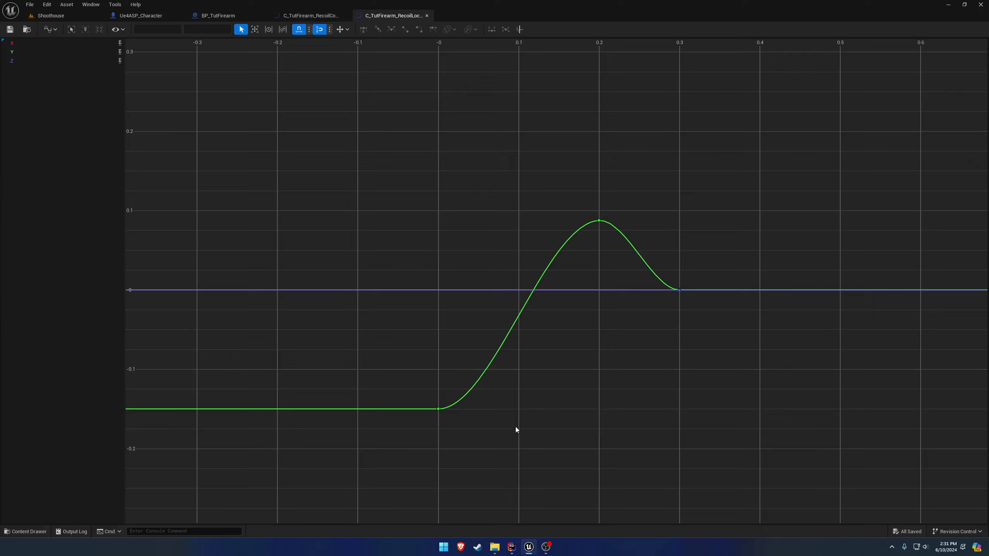
left_click_drag(479, 452, 382, 343)
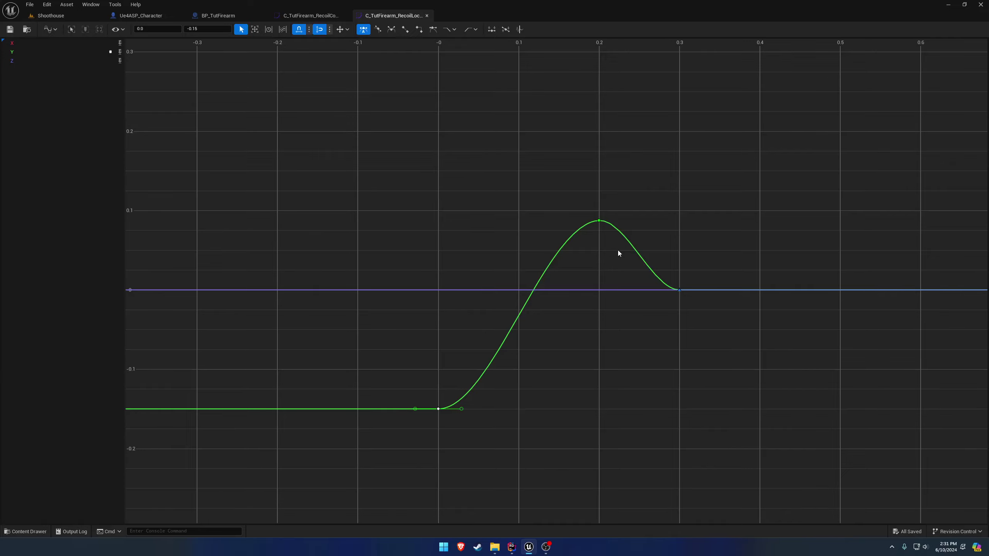
scroll(597, 372, "down", 5)
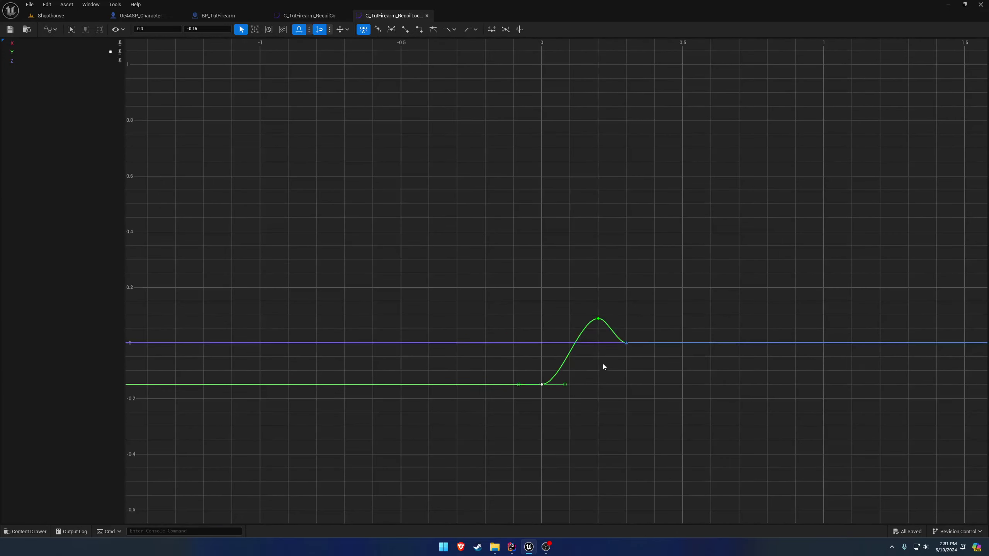
left_click_drag(610, 333, 587, 299)
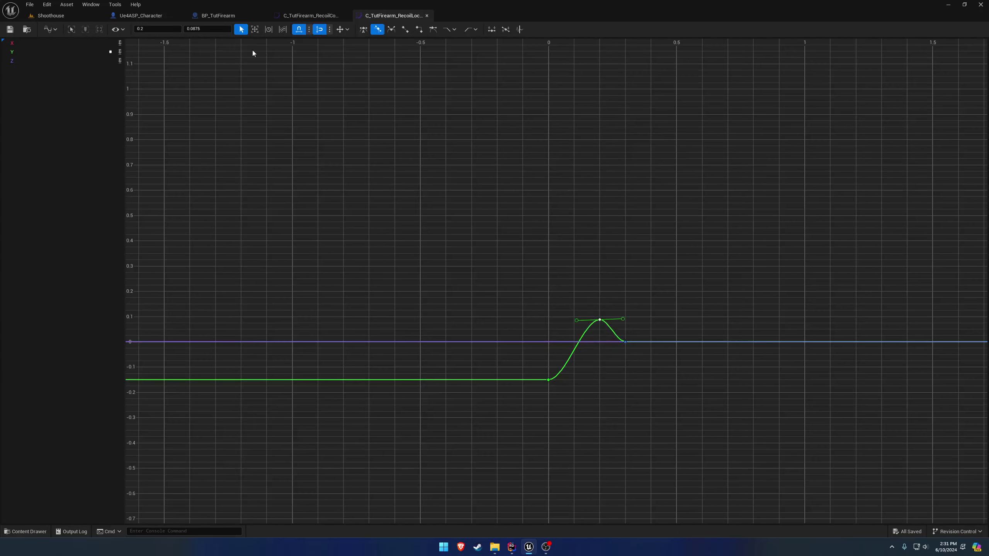
left_click(205, 28)
type("10")
key("Return")
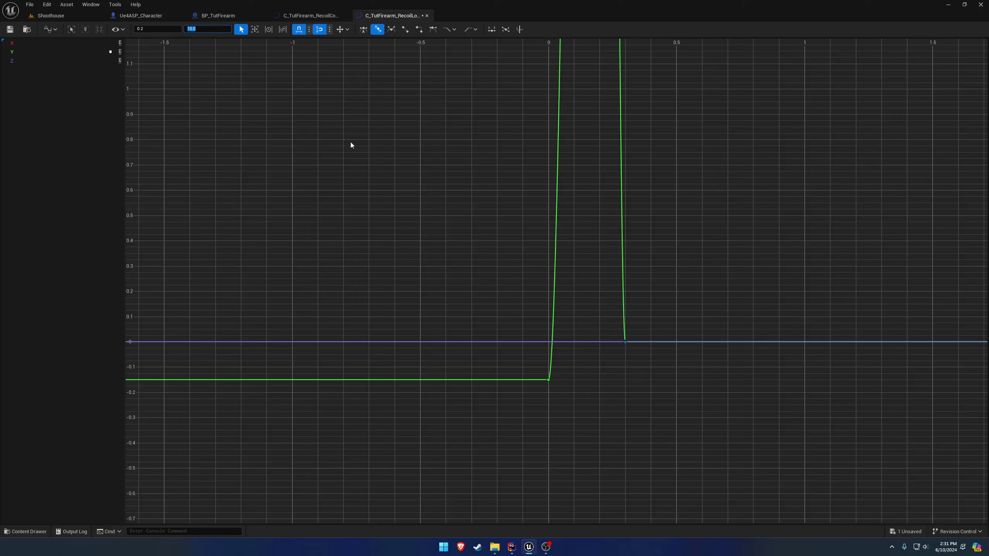
Save the location curve and play-test Shoothouse, aiming down the rifle's sights
left_click(10, 29)
left_click(43, 15)
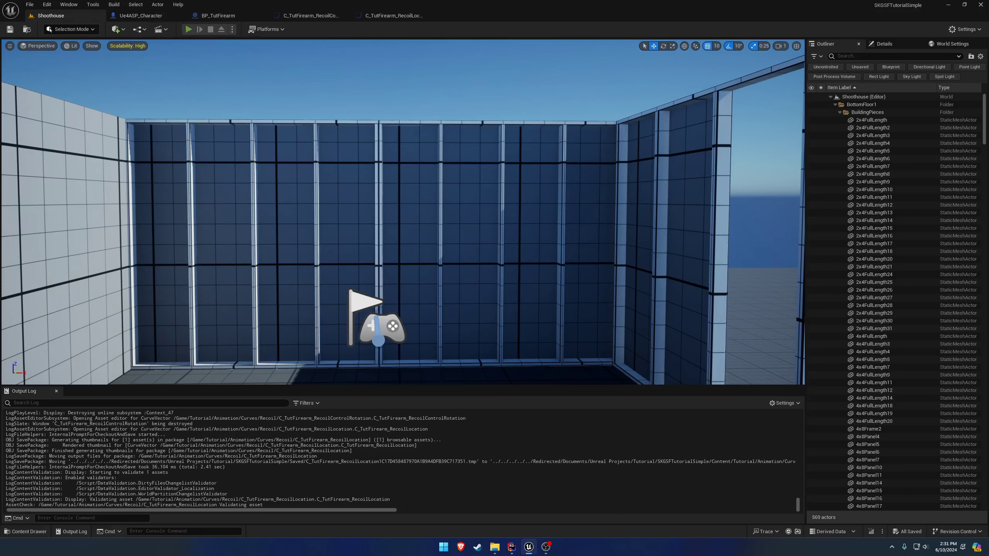
key("alt+p")
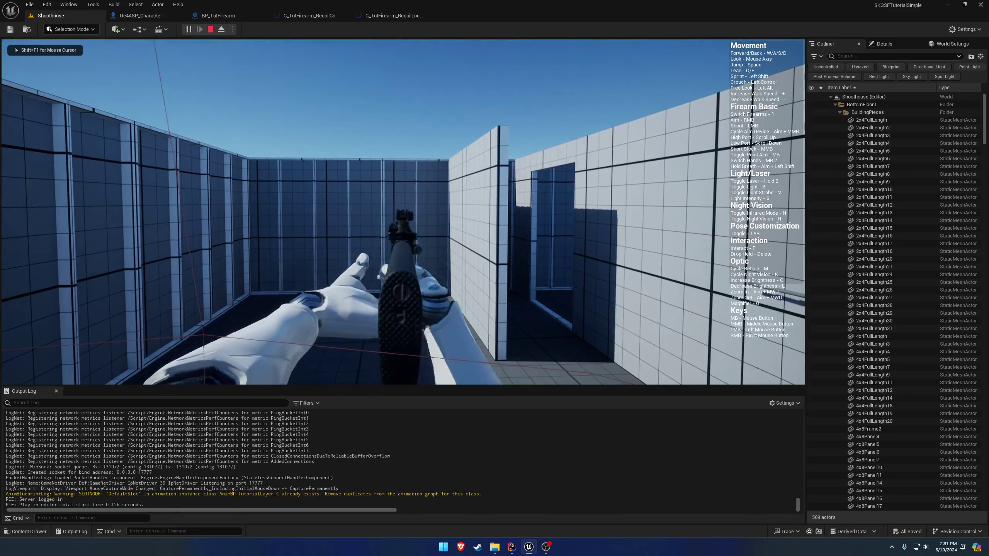
right_click(403, 213)
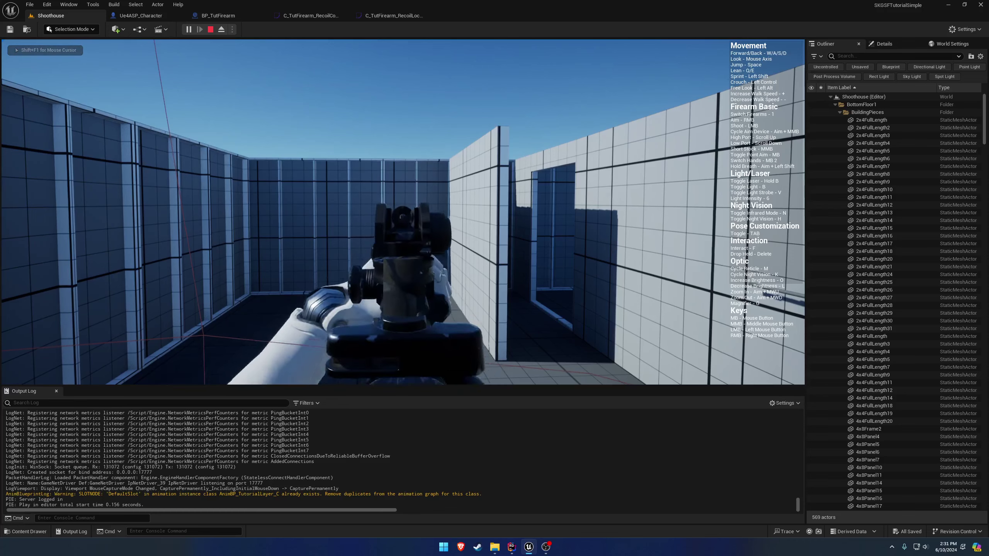
scroll(403, 213, "up", 1)
scroll(403, 212, "down", 1)
scroll(403, 213, "up", 1)
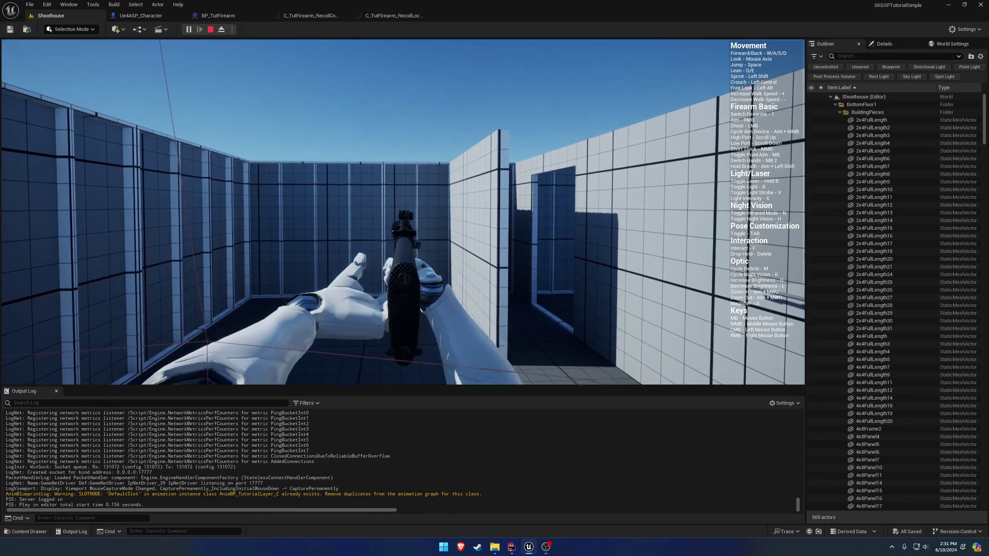
scroll(403, 213, "down", 1)
key("Escape")
Undo the peak key edit on C_TutFirearm_RecoilLocation, restoring 0.0875
left_click(412, 15)
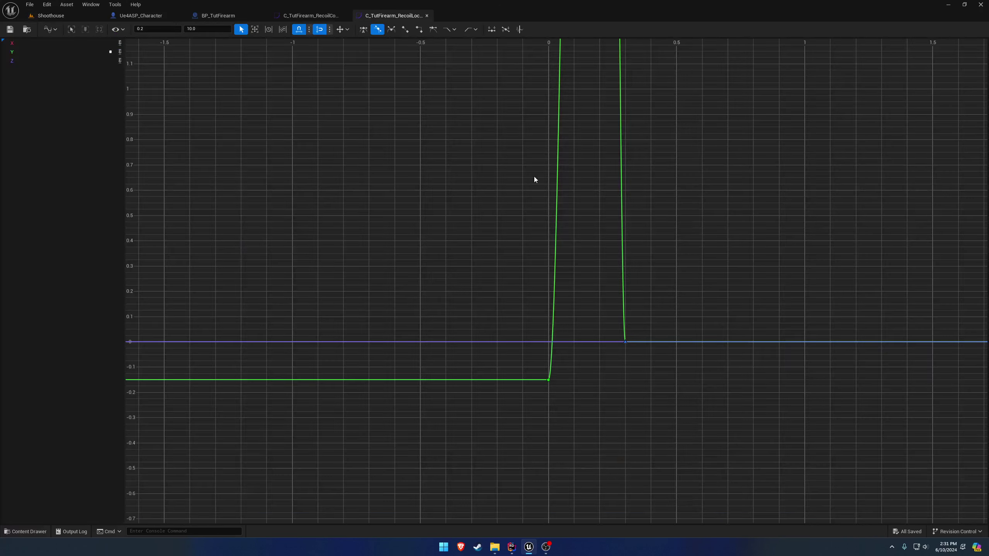
key("ctrl+z")
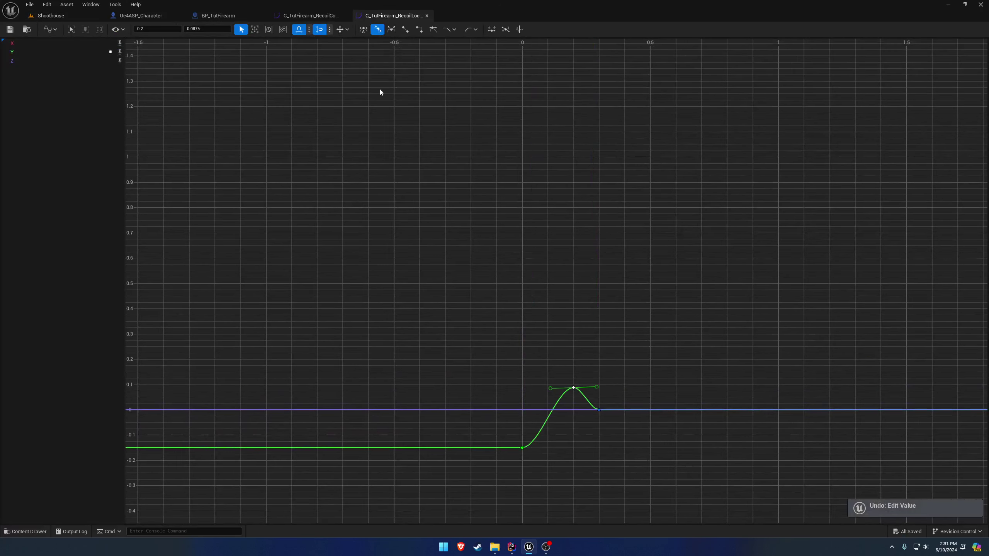
scroll(591, 424, "up", 2)
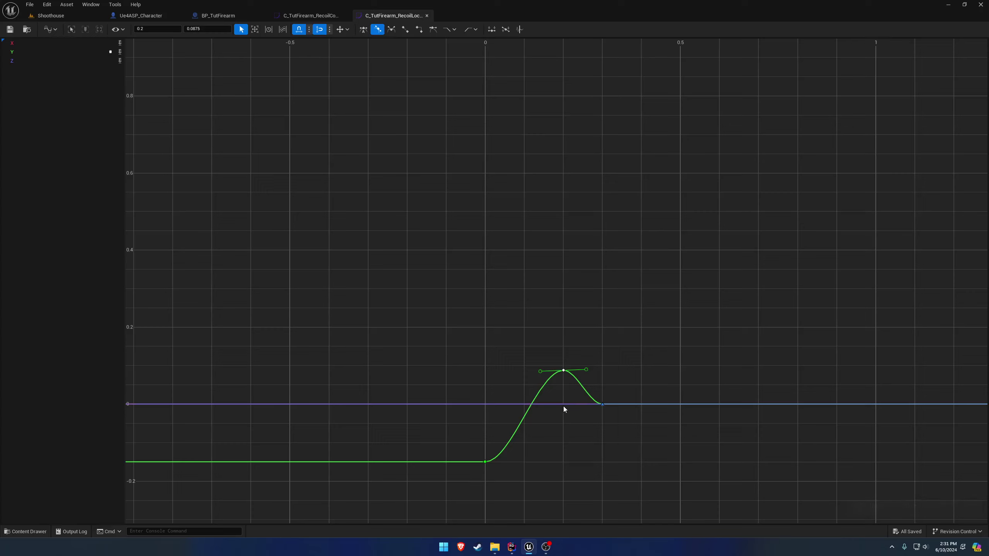
Close the recoil location curve and check the red and green curve key values
left_click(427, 15)
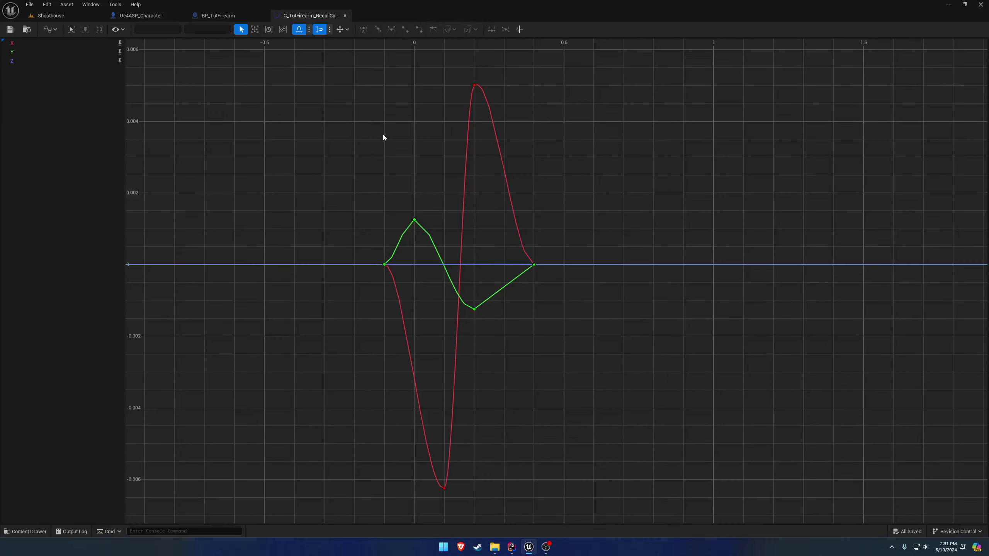
right_click_drag(384, 137, 415, 135)
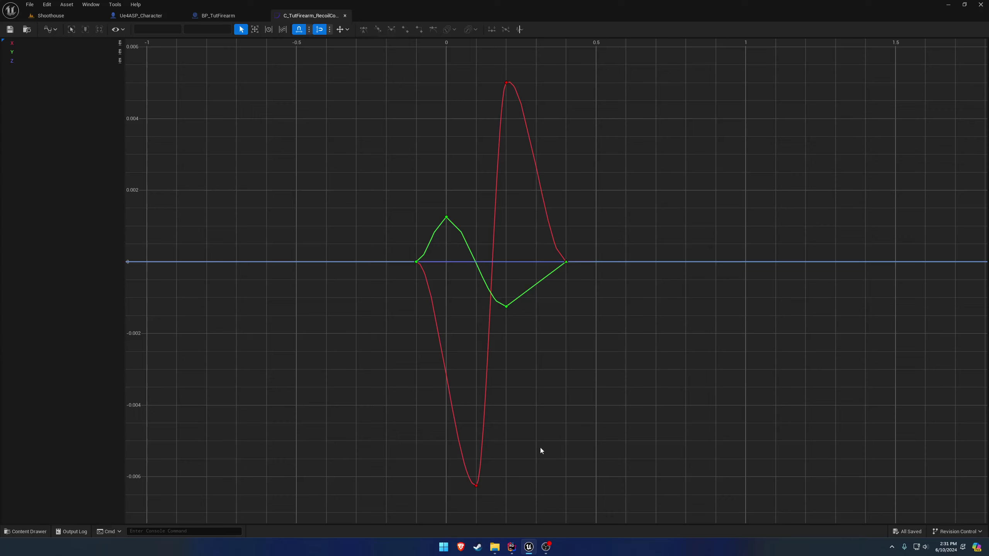
left_click(477, 485)
left_click(506, 83)
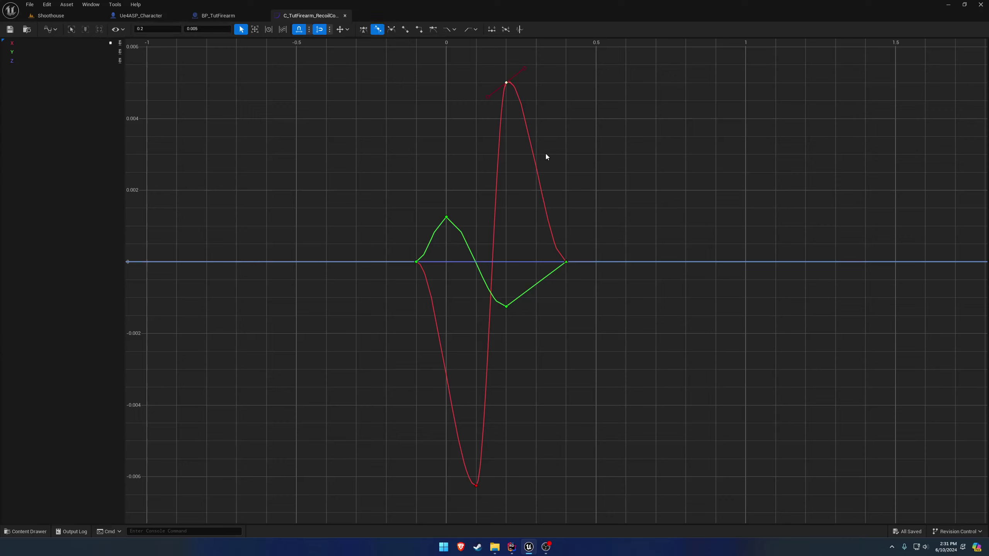
left_click(446, 217)
left_click(506, 307)
Start a new play test of the Shoothouse level
left_click(419, 215)
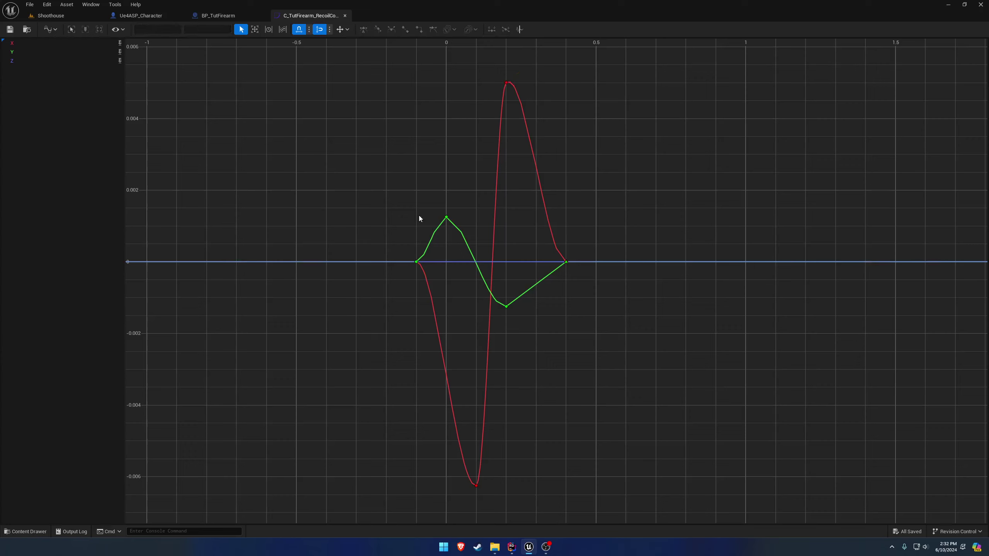
left_click(77, 15)
left_click(188, 30)
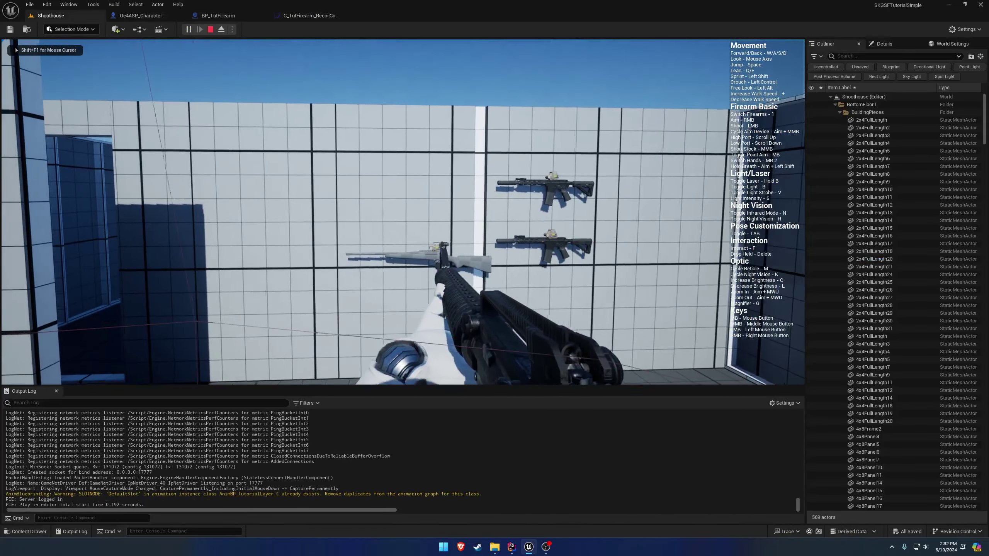
Aim down sights and fire in the play test, then stop and view the C_TutFirearm_RecoilControlRotation curve
right_click(403, 211)
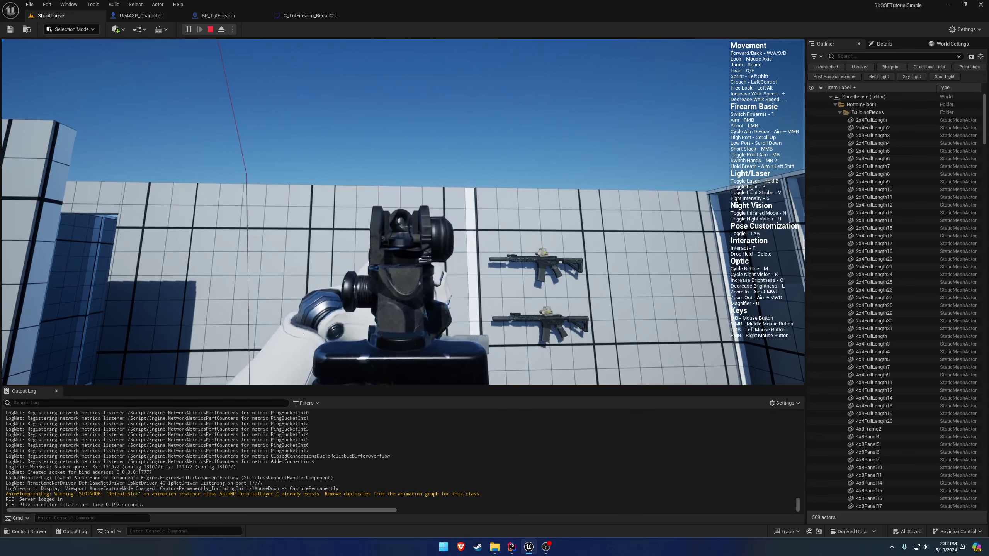
key("Escape")
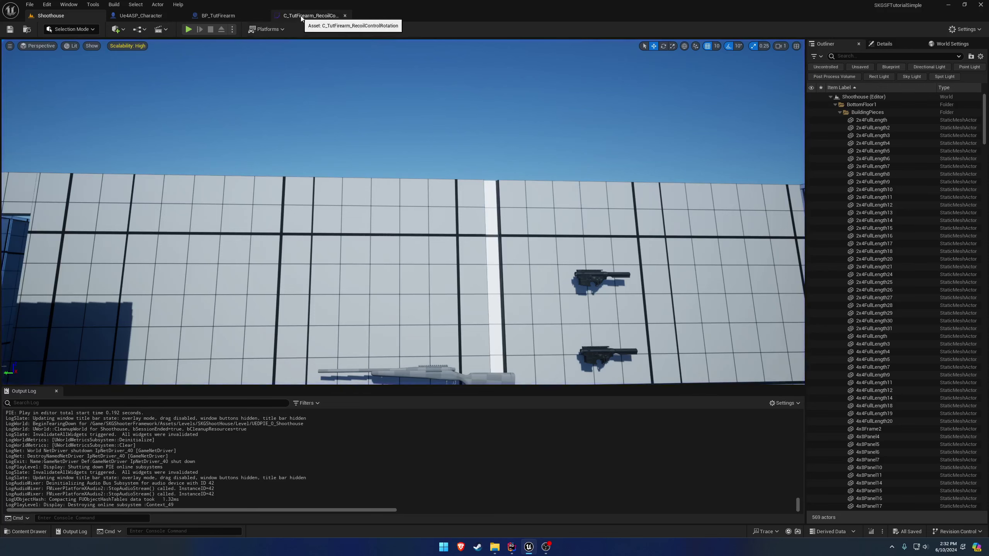
left_click(309, 15)
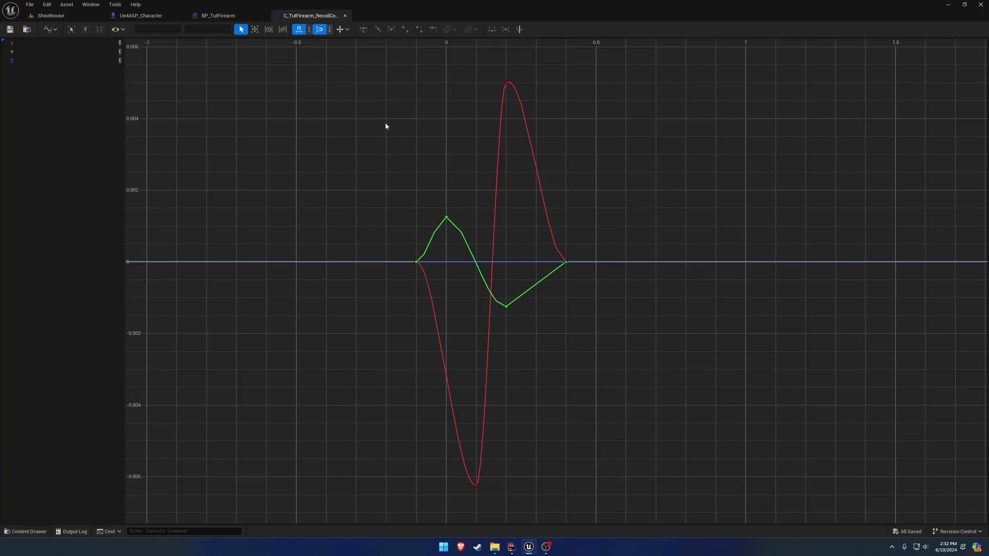
Close the curve and expand Roll, Yaw and Pitch Random to show ±12, 1–2 and -1–3 ranges
left_click(345, 16)
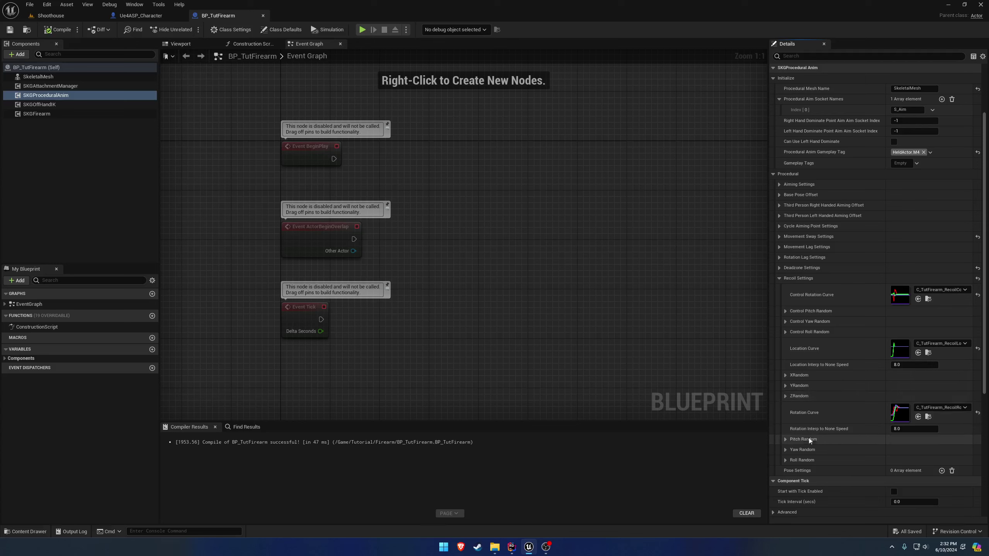
left_click(786, 461)
left_click(785, 450)
left_click(786, 439)
scroll(827, 421, "down", 2)
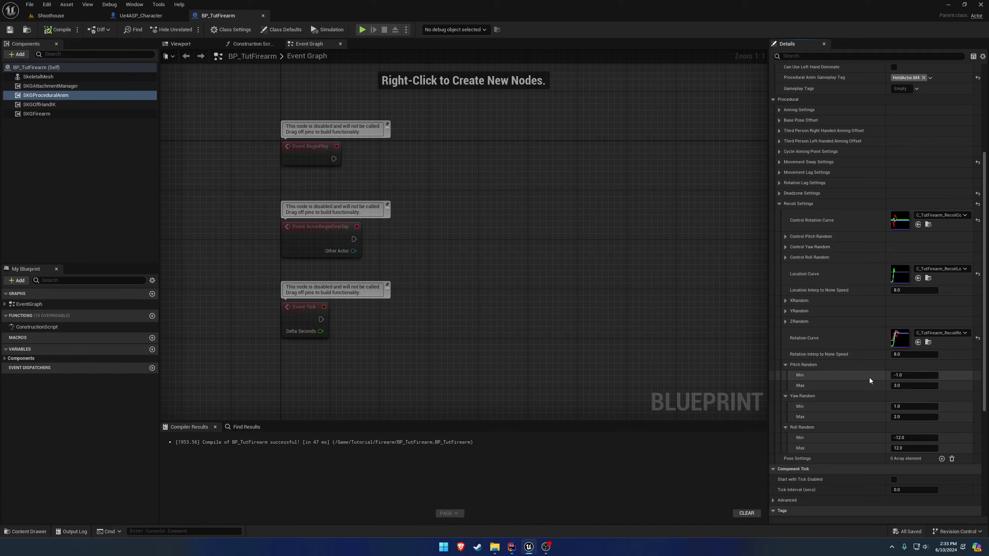
Widen BP_TutFirearm's Pitch Random to -10 through 10 and play-test it once
left_click(918, 376)
left_click(362, 29)
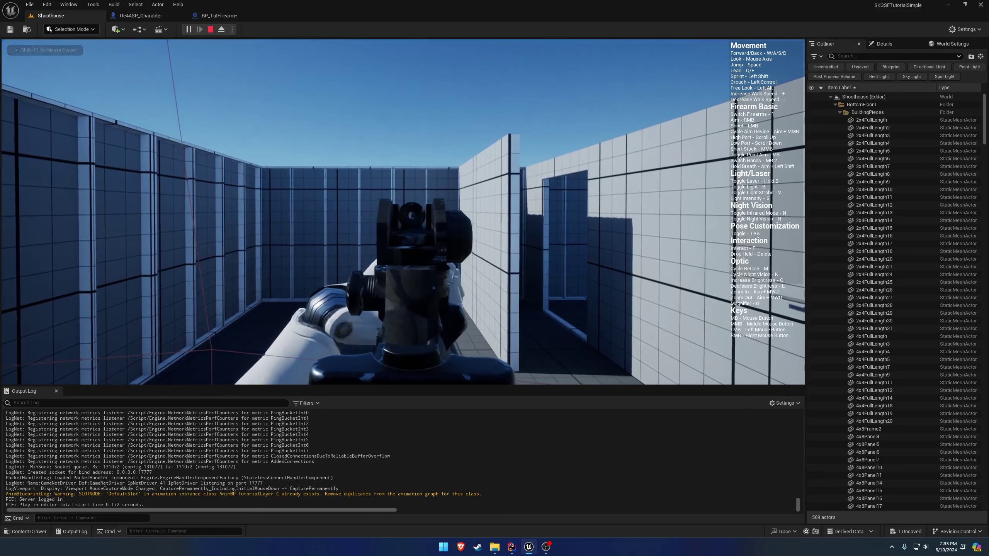
key("Escape")
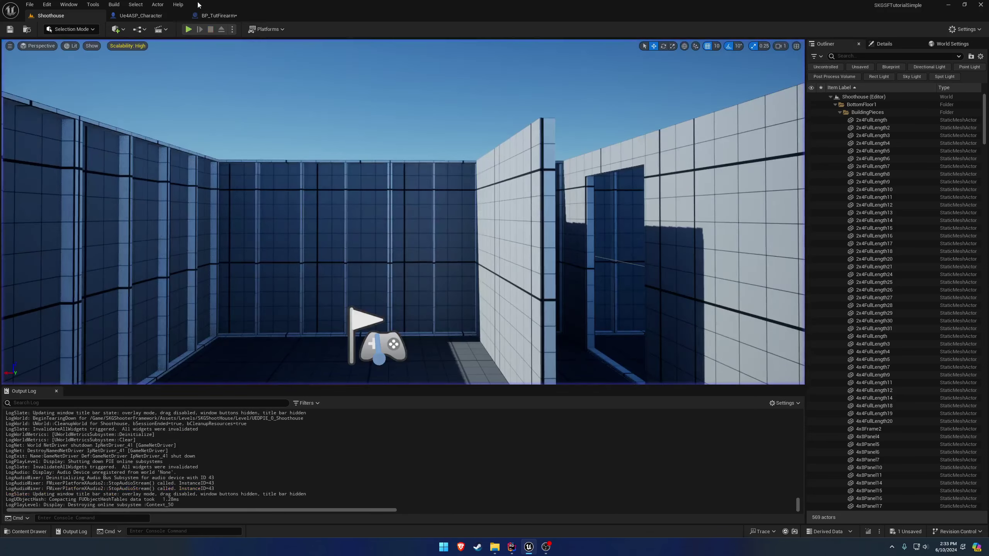
left_click(216, 15)
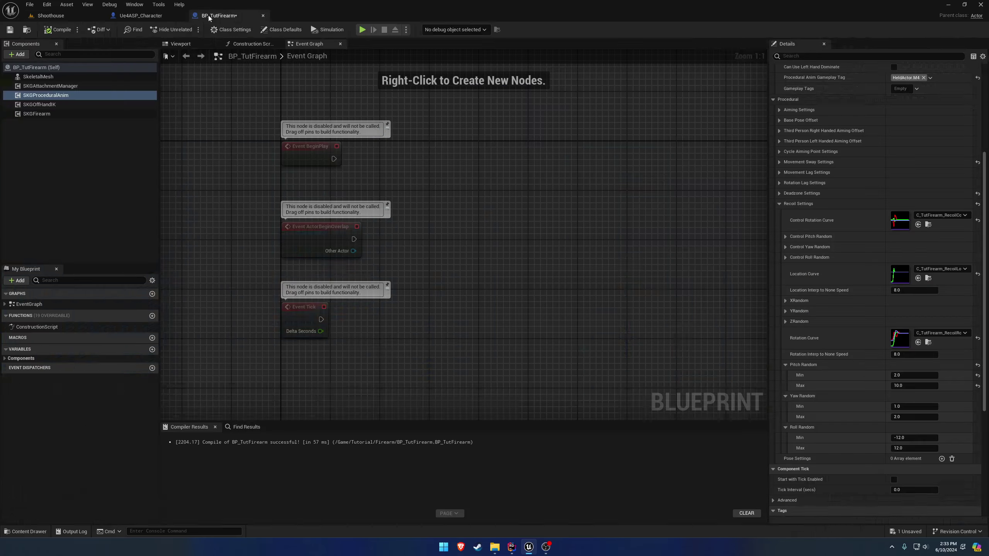
Play-test the -10 to 10 pitch recoil again in Shoothouse and return to BP_TutFirearm
left_click(50, 16)
left_click(189, 30)
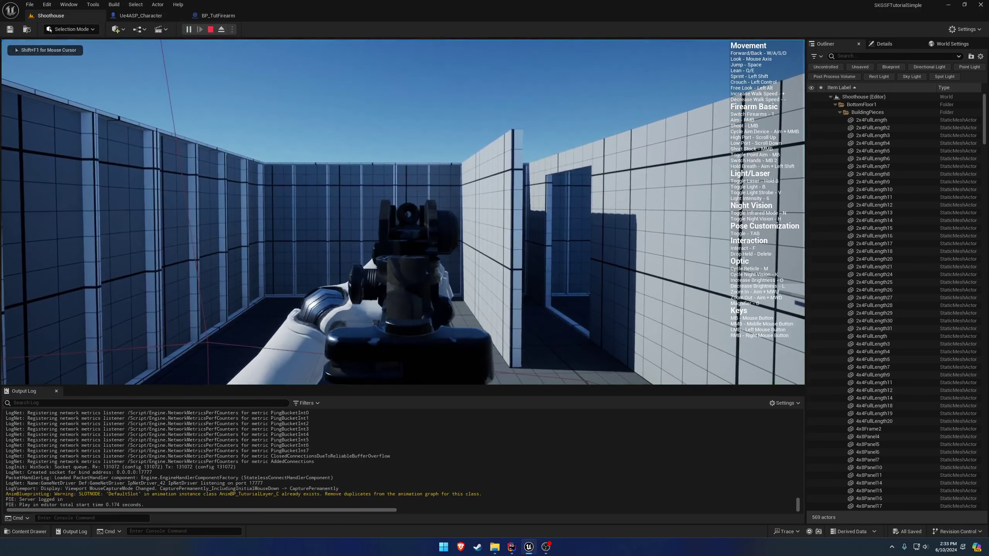
key("Escape")
left_click(218, 15)
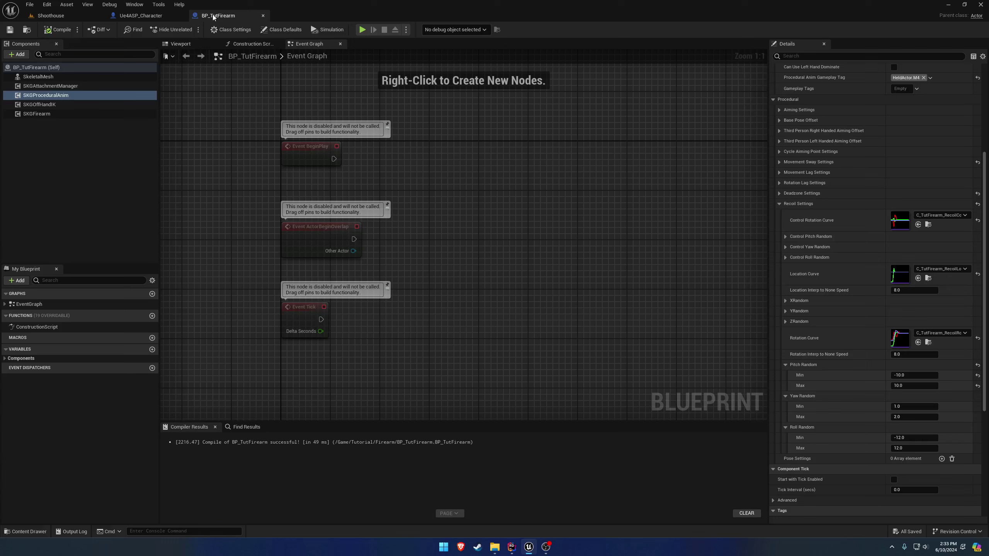
Reset Pitch Random Min and Max to their defaults, then collapse the Pitch, Yaw and Roll Random groups
left_click(978, 375)
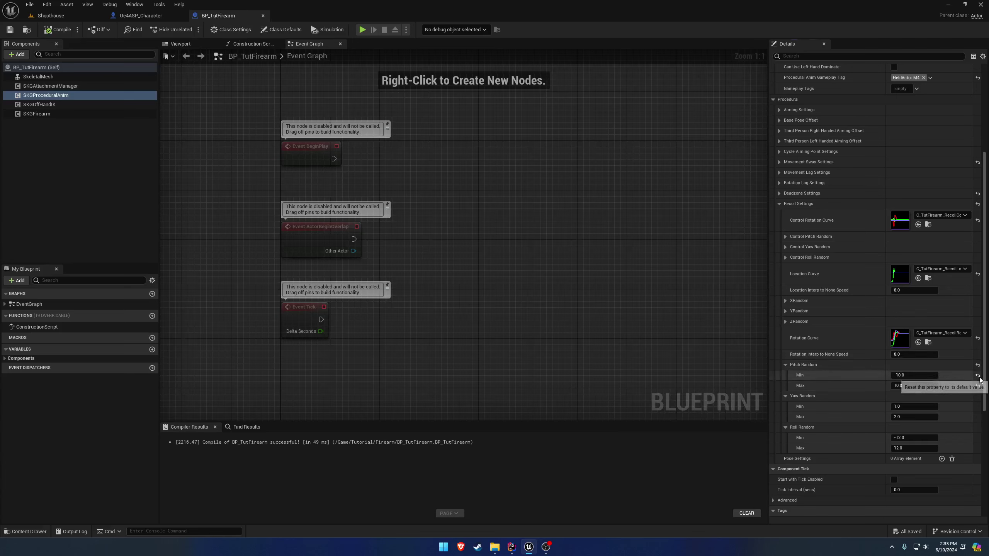
left_click(978, 385)
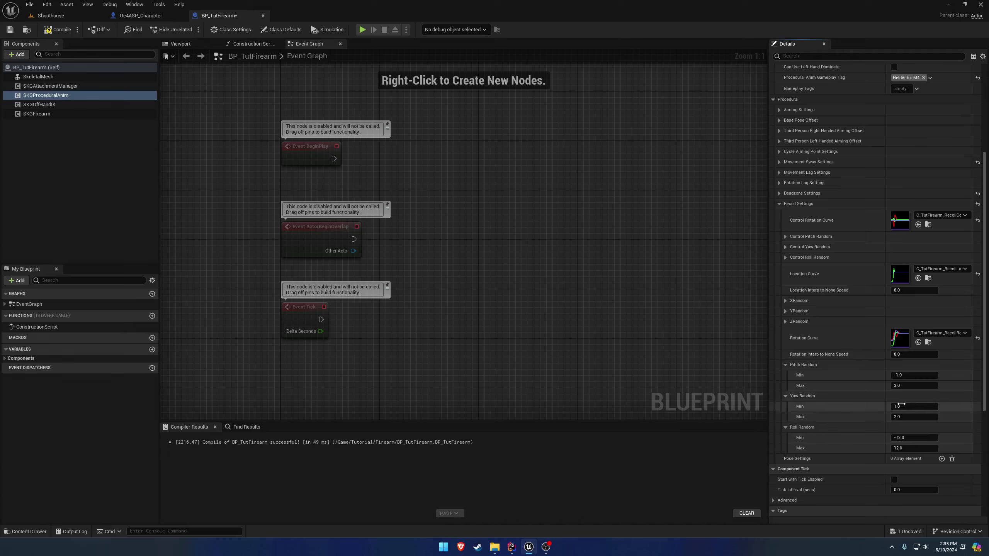
left_click(786, 365)
left_click(786, 374)
left_click(786, 385)
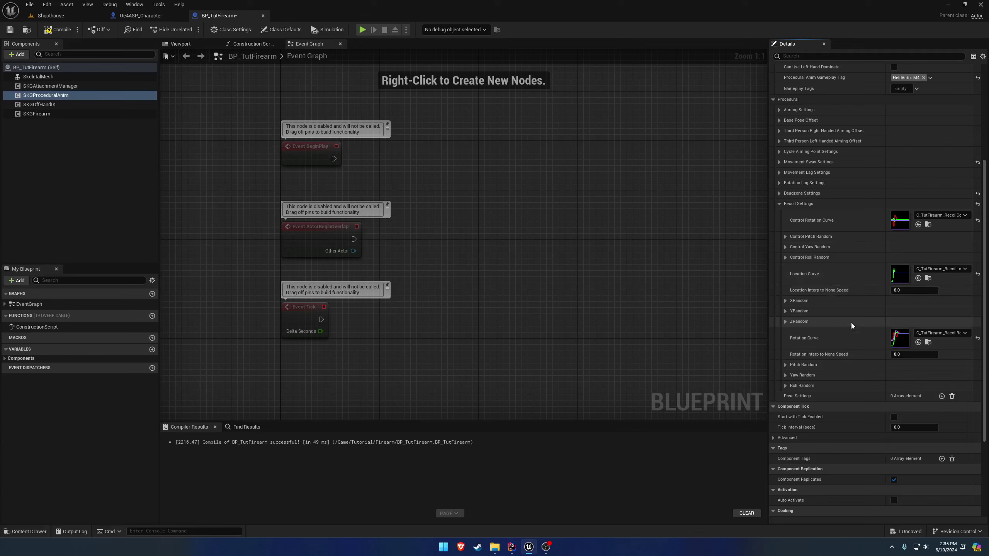
Set Location and Rotation Interp to None Speed both to 2 in BP_TutFirearm
left_click(907, 290)
type("2")
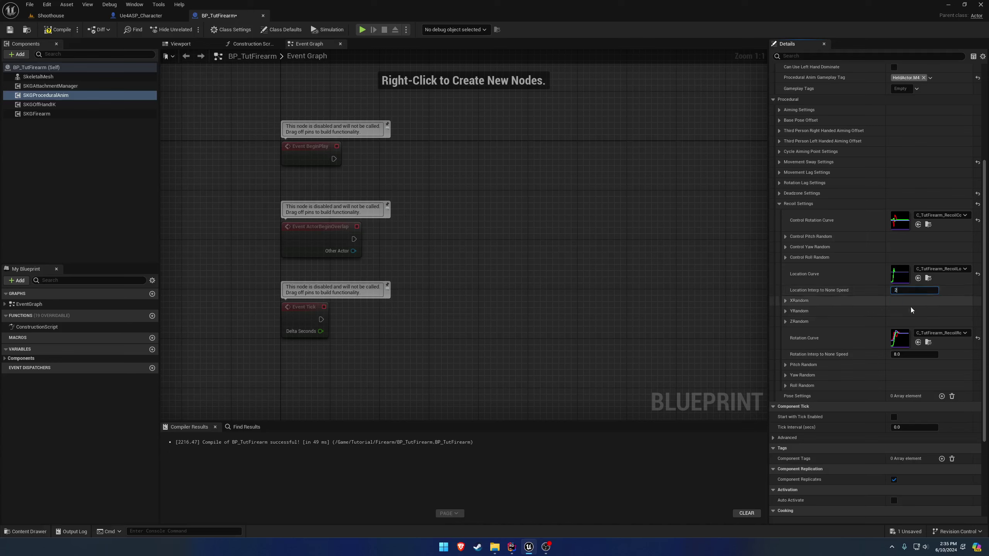
key("Tab")
type("2")
Compile and save BP_TutFirearm, then start a Shoothouse play test
left_click(58, 30)
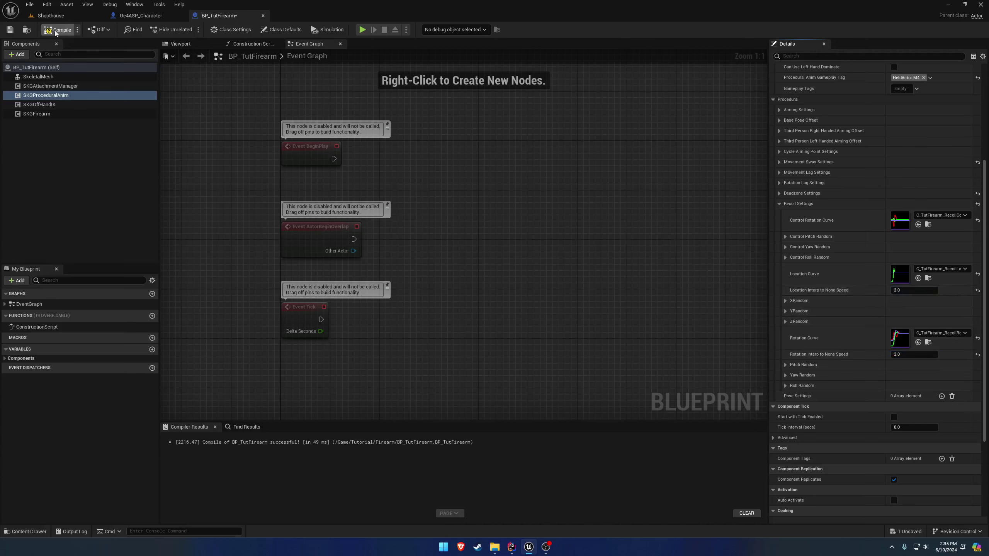
left_click(10, 29)
left_click(51, 15)
left_click(188, 29)
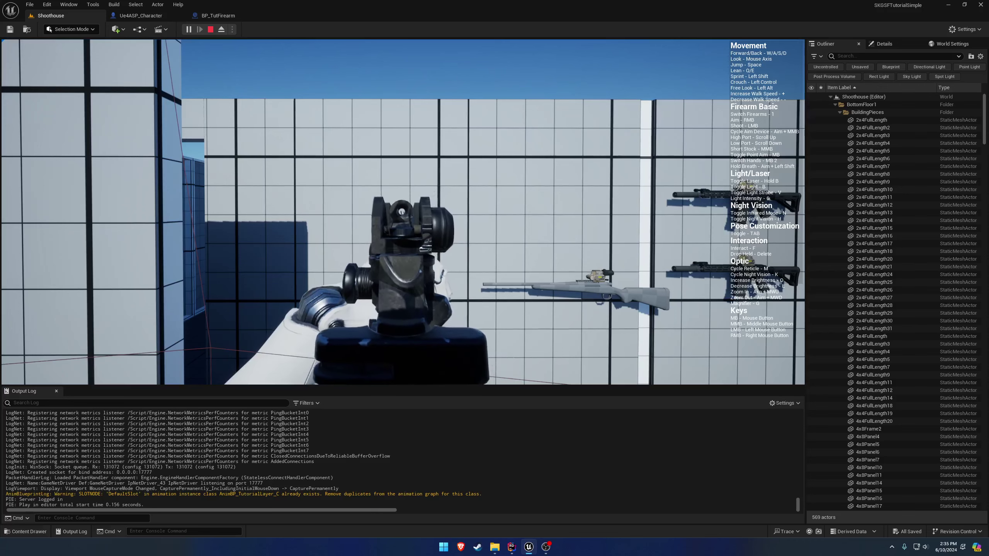
Stop the test, reset Location Interp to None Speed to default 8.0, and save BP_TutFirearm
key("Escape")
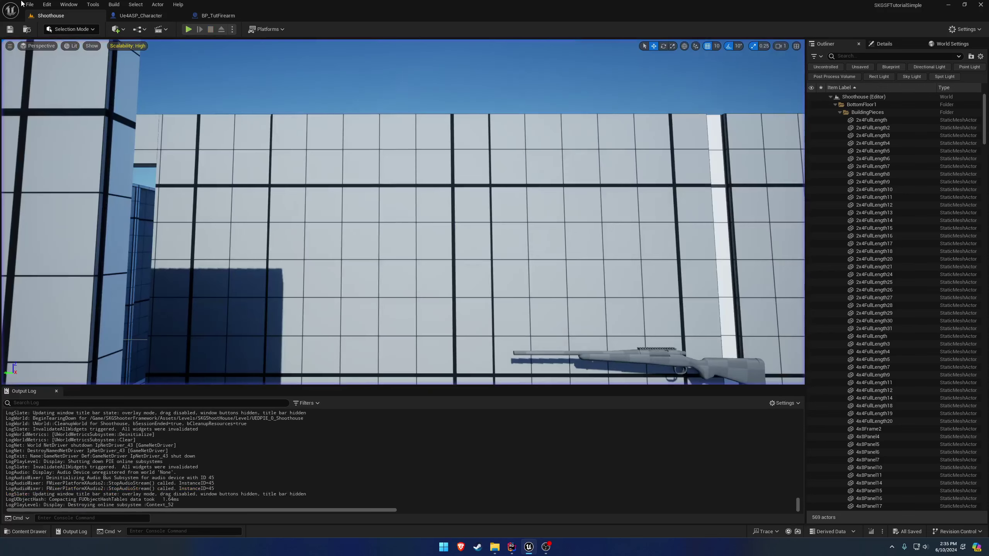
left_click(218, 15)
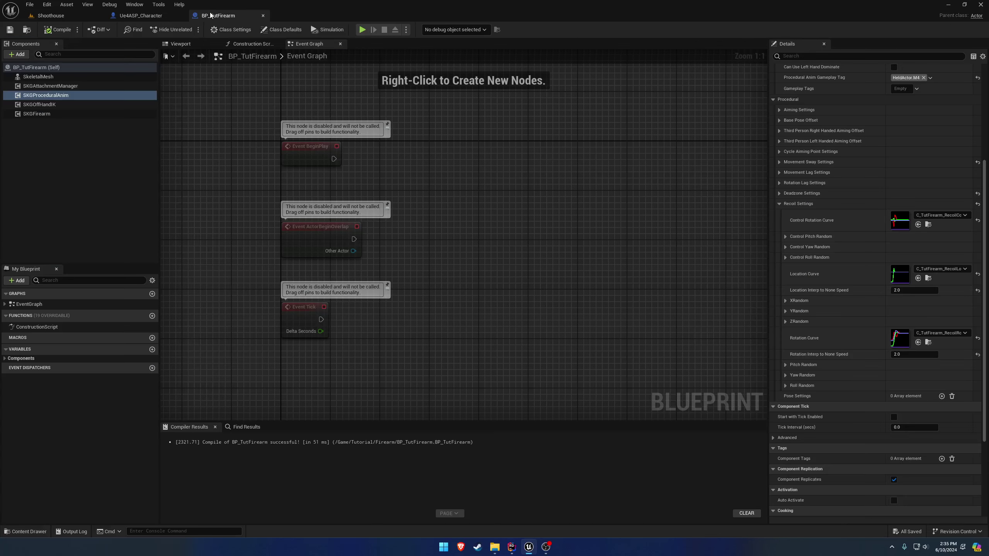
left_click(978, 290)
key("ctrl+s")
Play-test Shoothouse again with 8.0 interp speeds and return to BP_TutFirearm
left_click(49, 15)
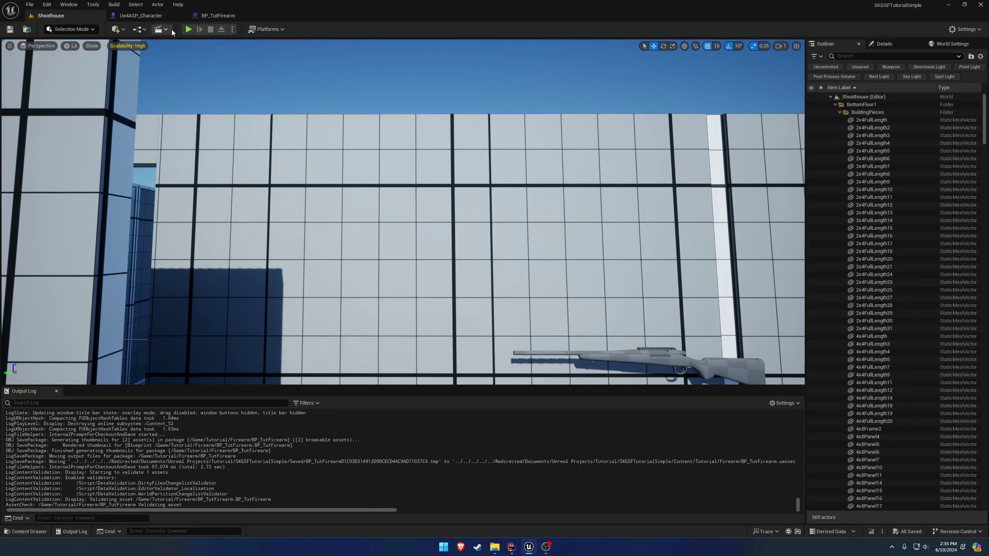
key("alt+p")
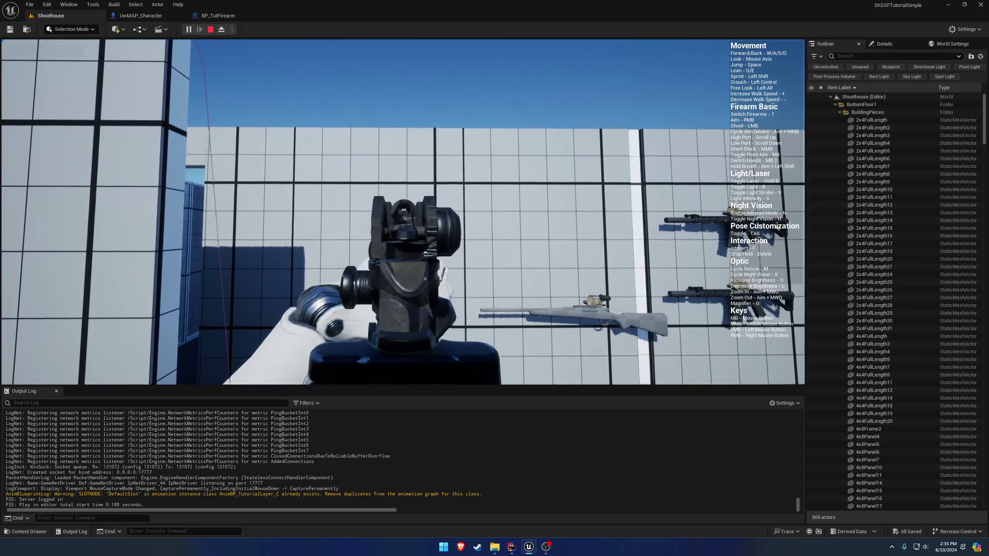
key("Escape")
left_click(207, 16)
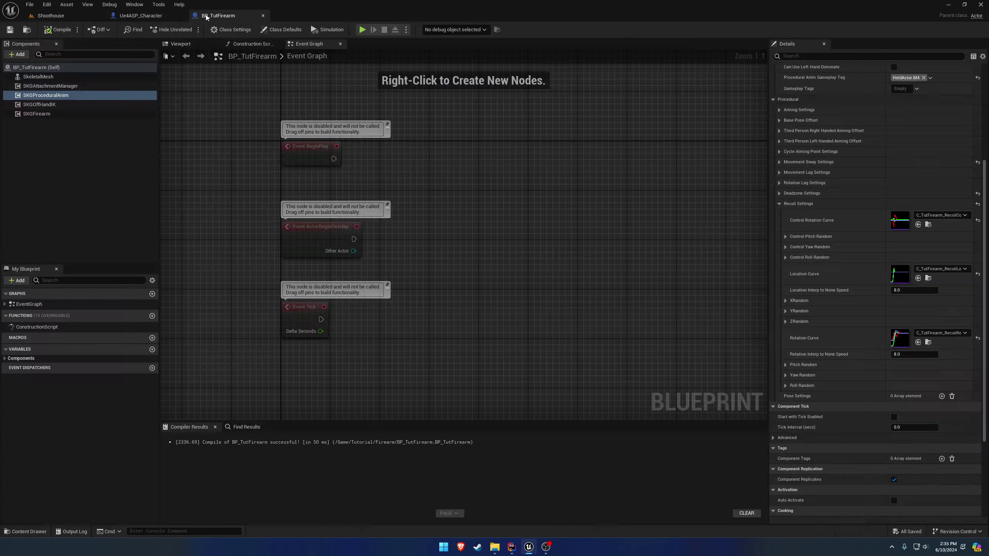